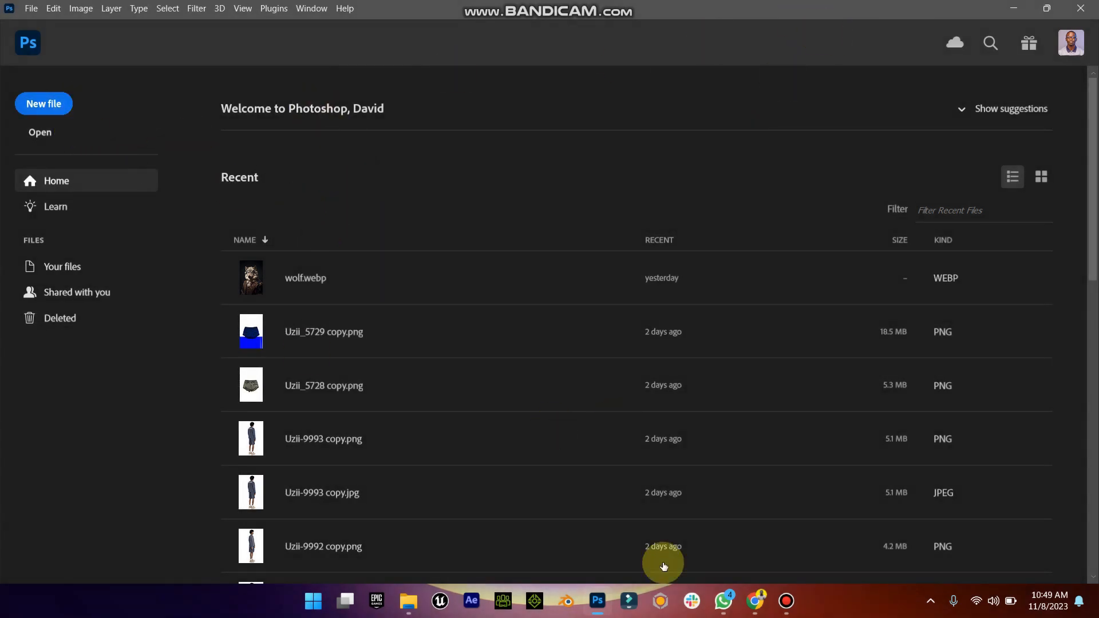
# - Preview the printed fabric photo and the photo of the woman in the patchwork coat in Downloads, and return to Photoshop
pyautogui.click(410, 607)
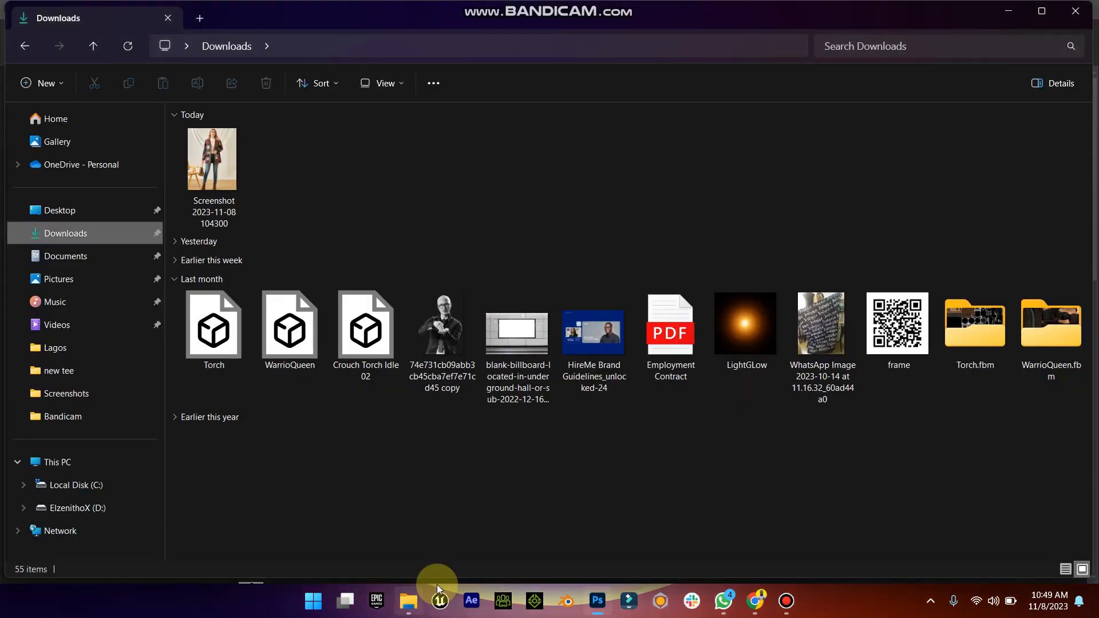
pyautogui.click(821, 331)
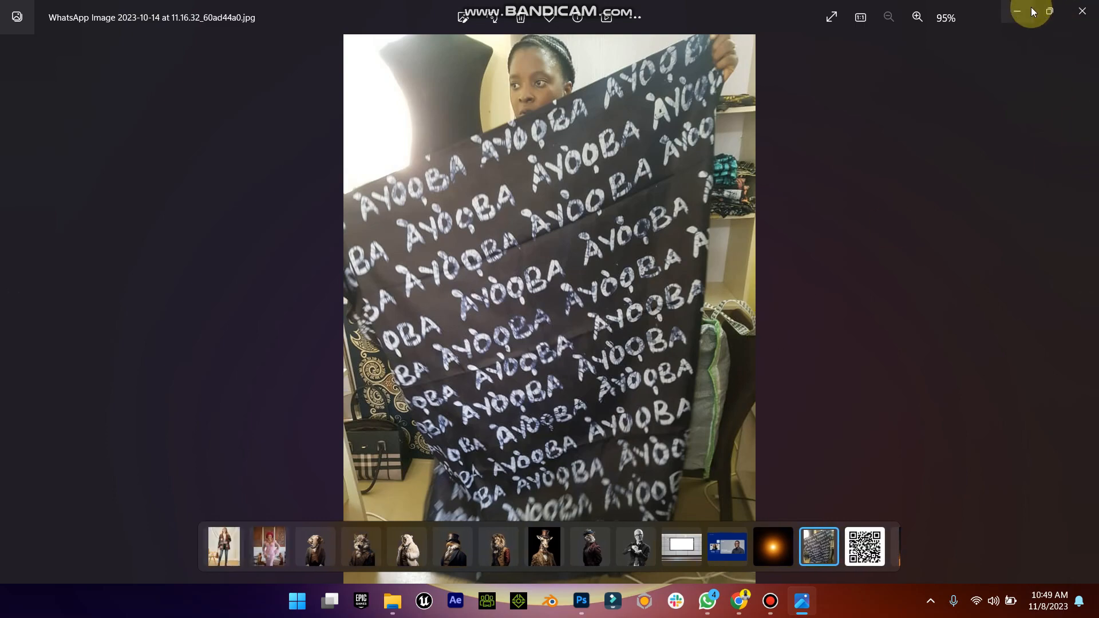
pyautogui.click(1082, 11)
pyautogui.doubleClick(211, 157)
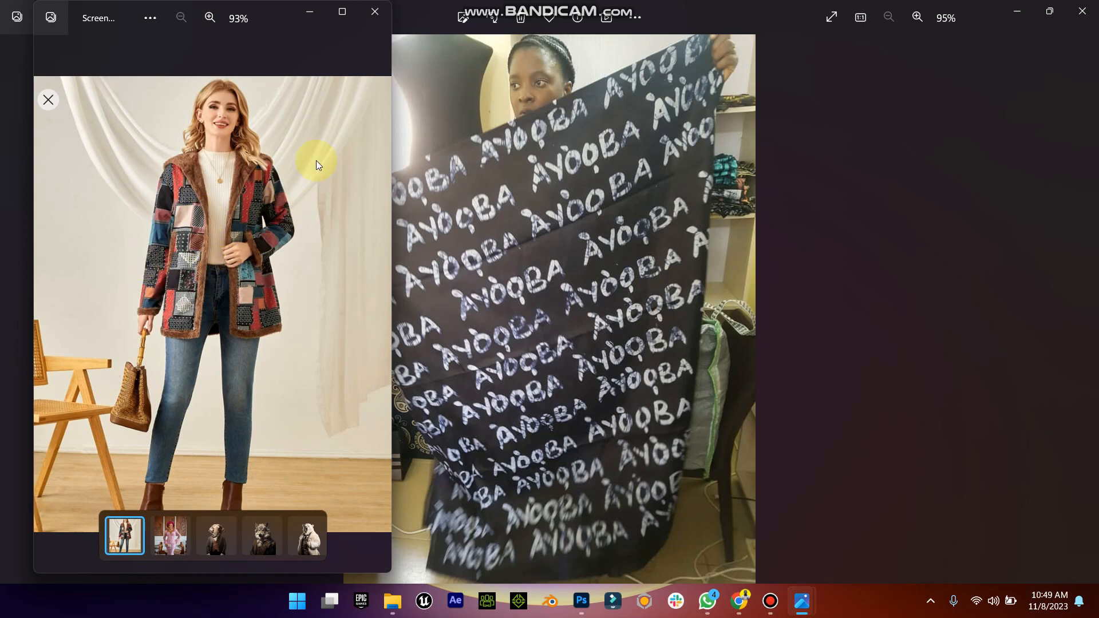
pyautogui.click(376, 13)
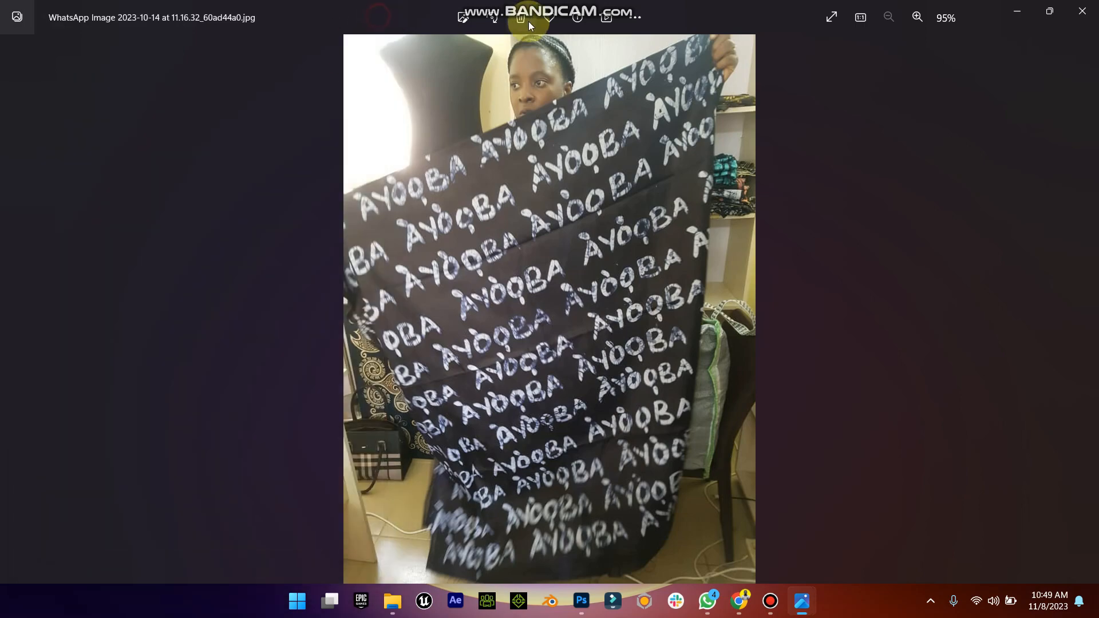
pyautogui.click(1082, 11)
pyautogui.click(607, 598)
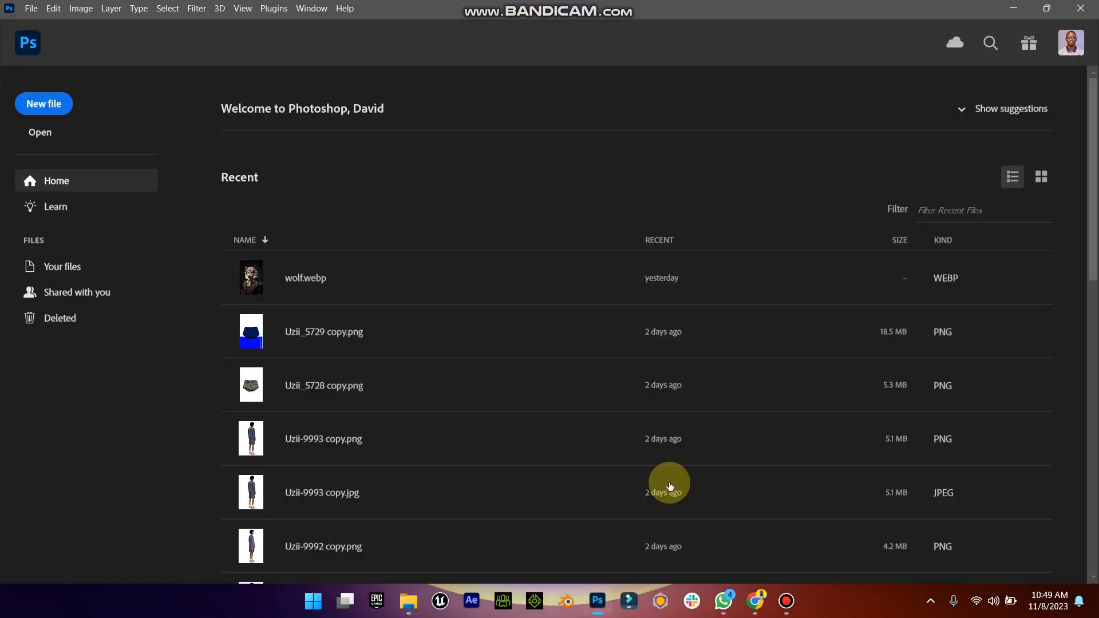
# - Create a new document 2000 pixels wide and 2000 pixels high at a resolution of 300 pixels/inch
pyautogui.click(50, 104)
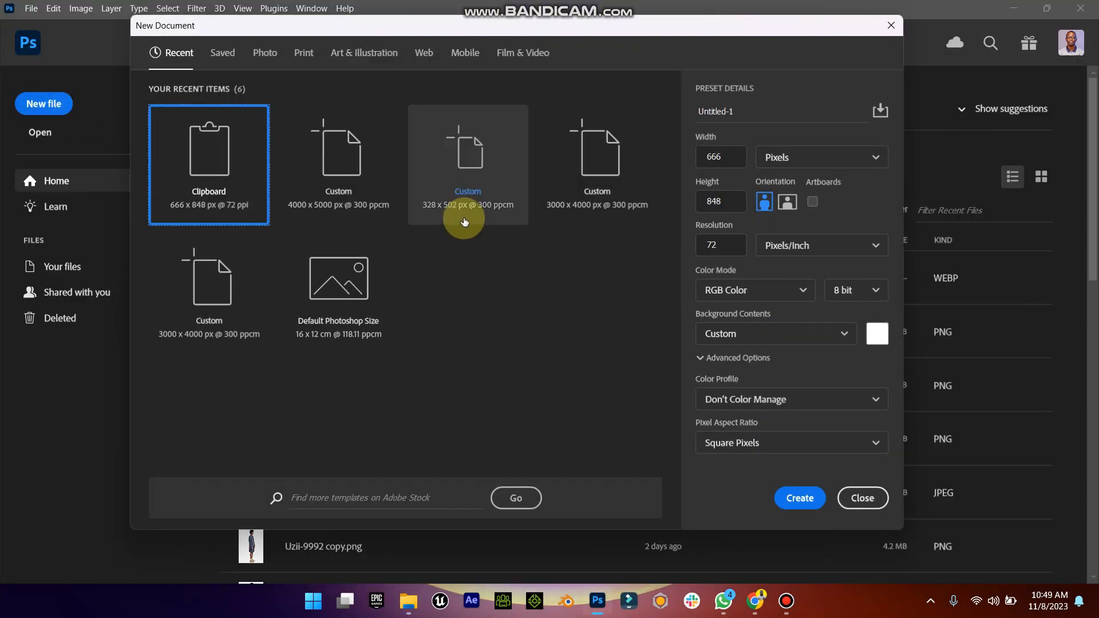
pyautogui.click(717, 157)
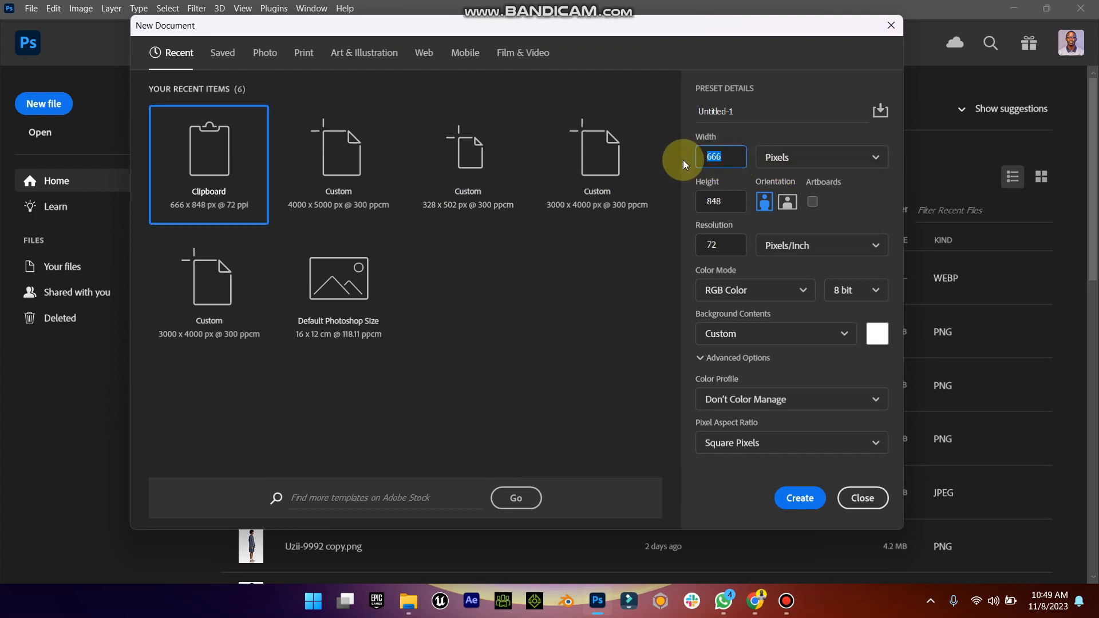
pyautogui.write('2000')
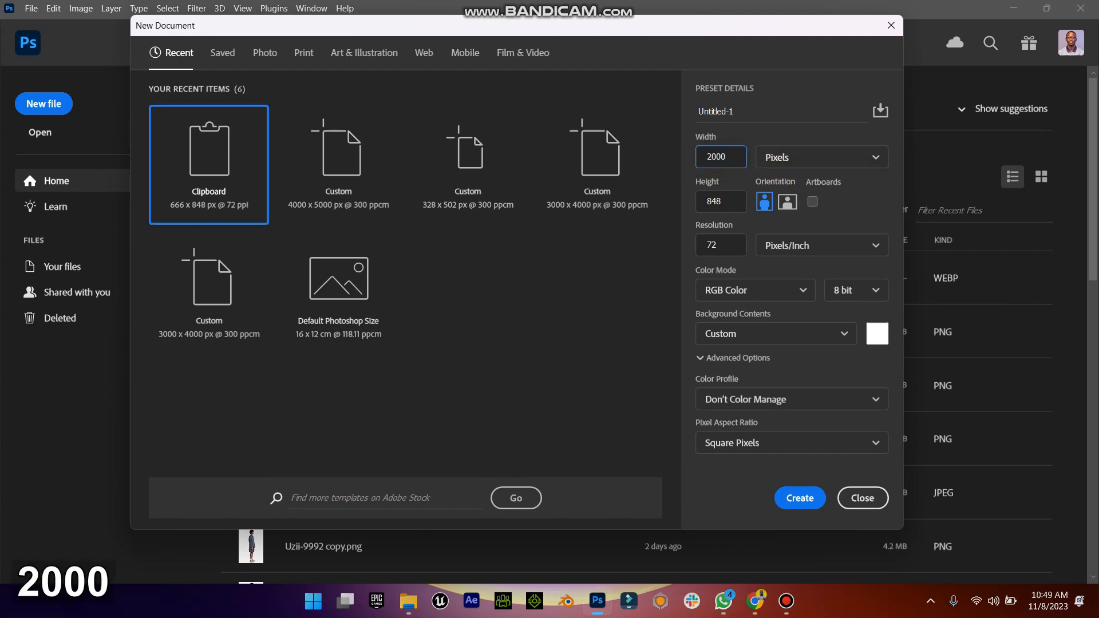
pyautogui.click(738, 211)
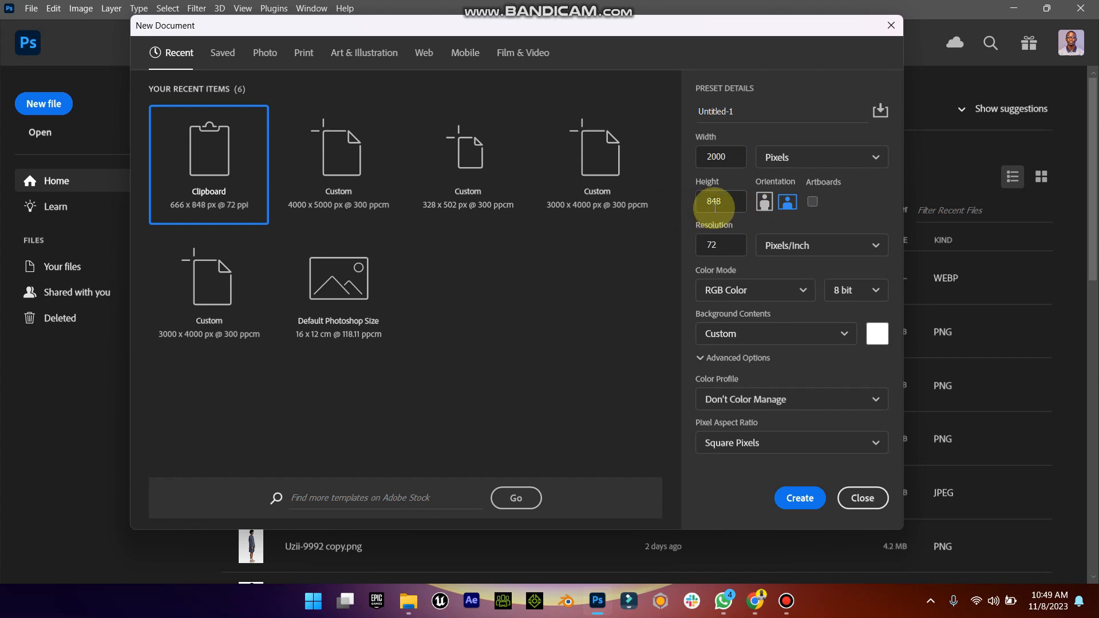
pyautogui.write('2000')
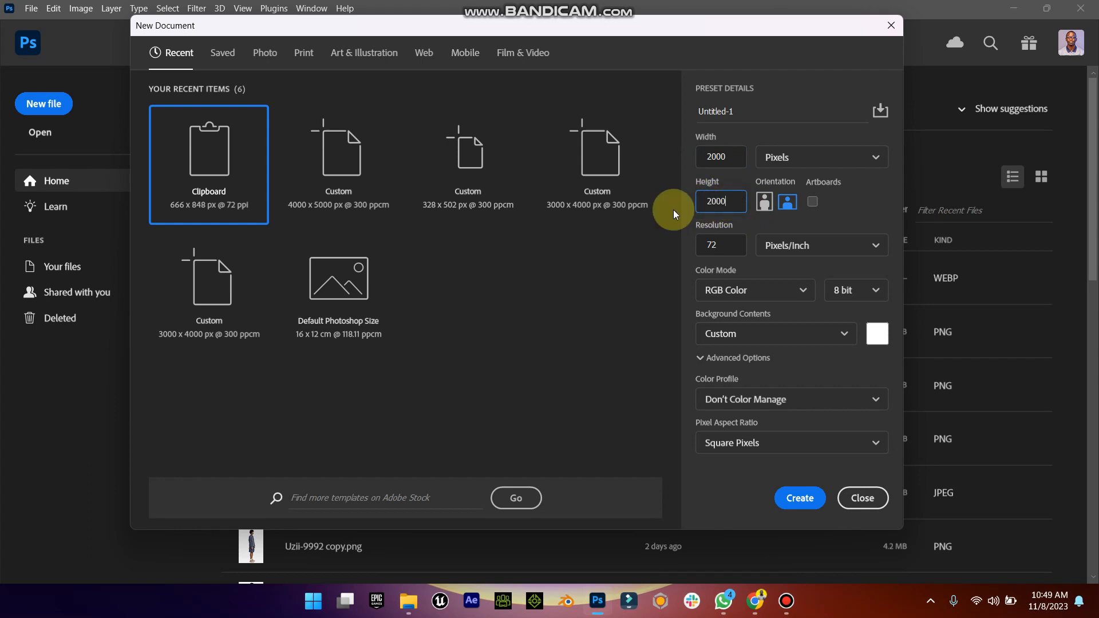
pyautogui.click(715, 243)
pyautogui.write('3')
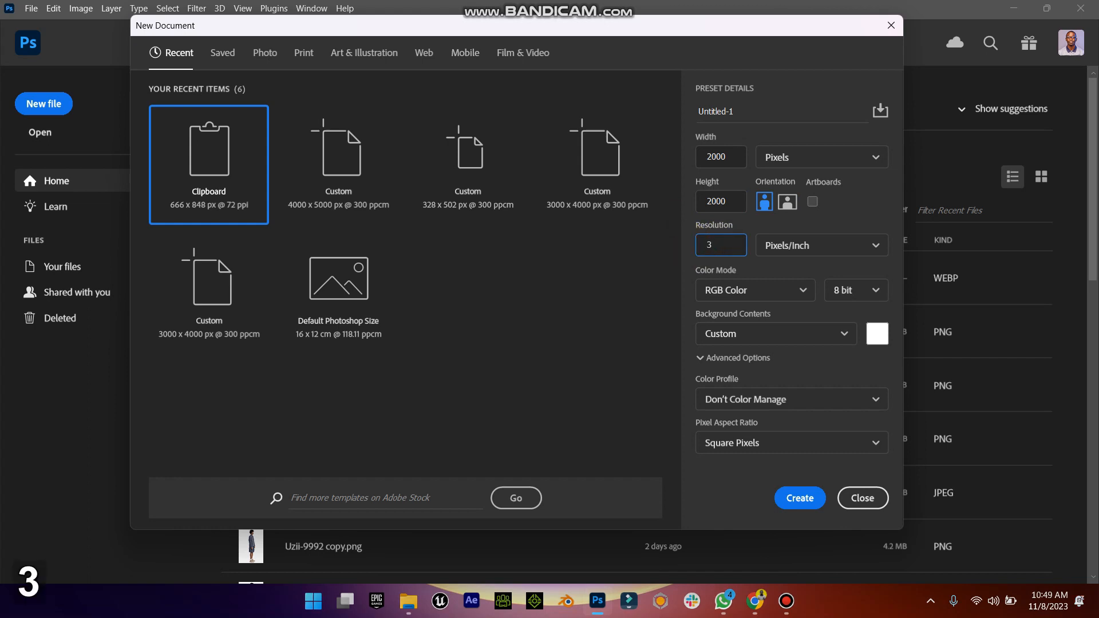
pyautogui.write('000')
pyautogui.press('BackSpace')
pyautogui.press('Return')
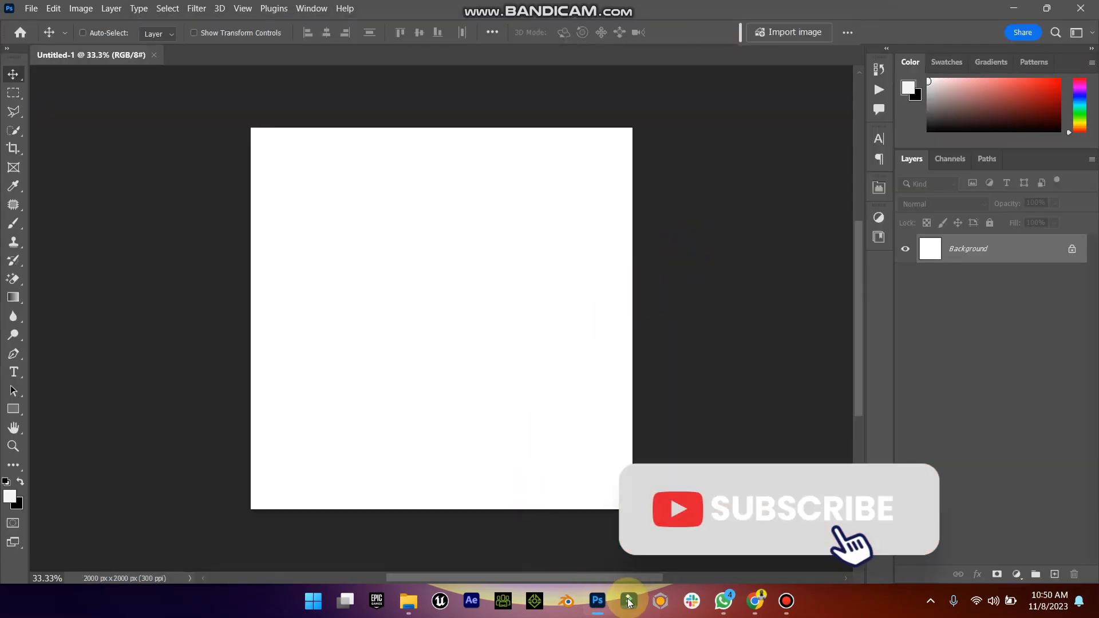
pyautogui.click(415, 611)
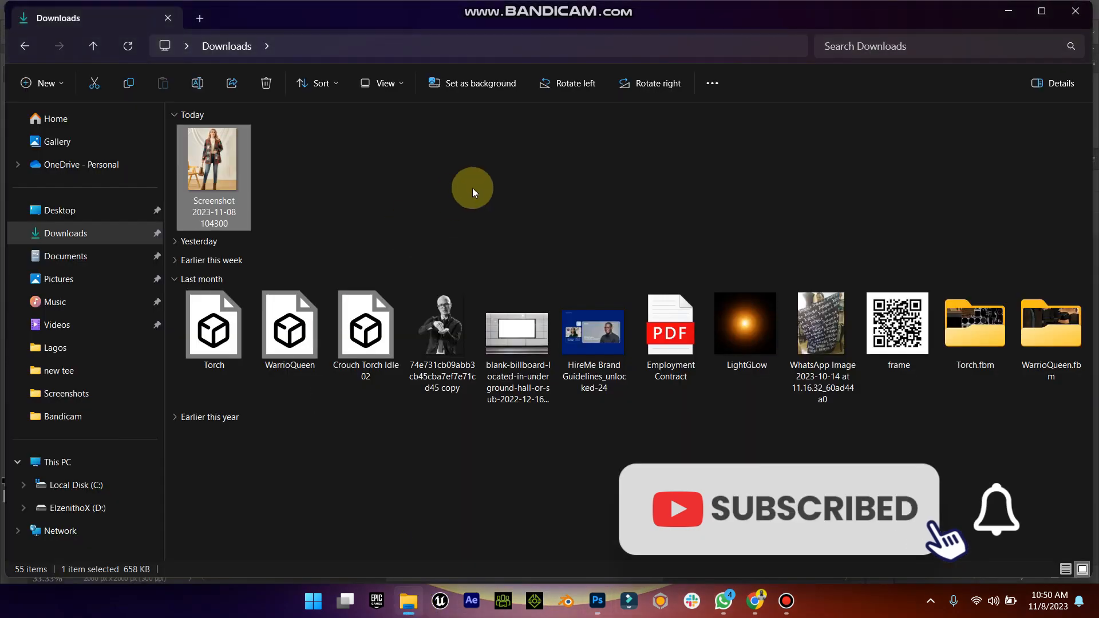
pyautogui.moveTo(216, 150); pyautogui.dragTo(522, 410)
pyautogui.moveTo(291, 507); pyautogui.dragTo(247, 564)
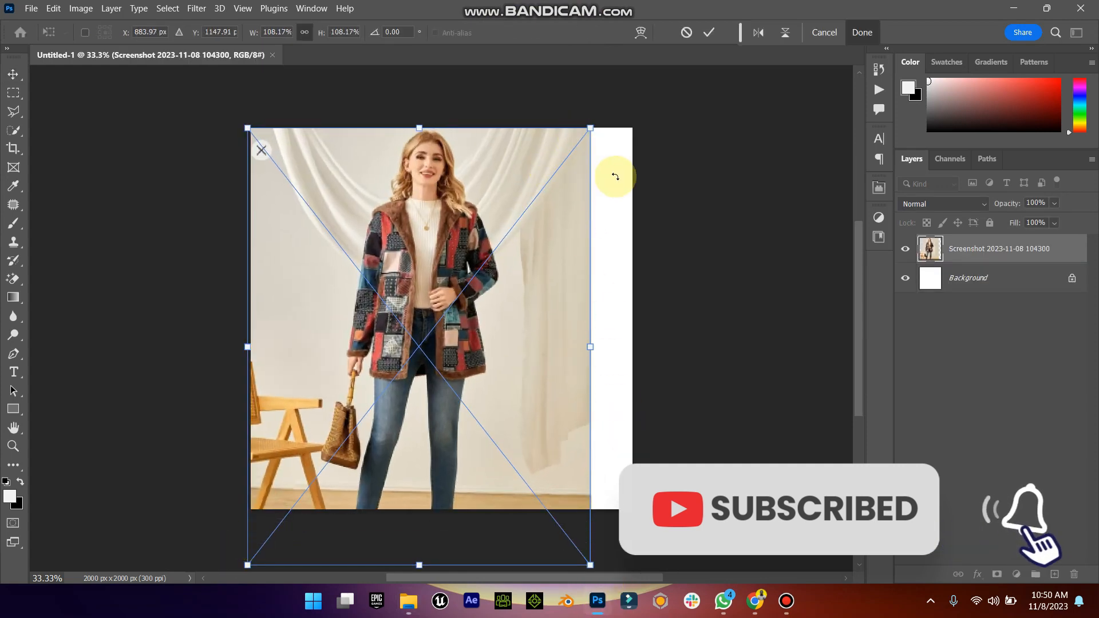
pyautogui.moveTo(592, 124); pyautogui.dragTo(644, 78)
pyautogui.moveTo(563, 106); pyautogui.dragTo(562, 152)
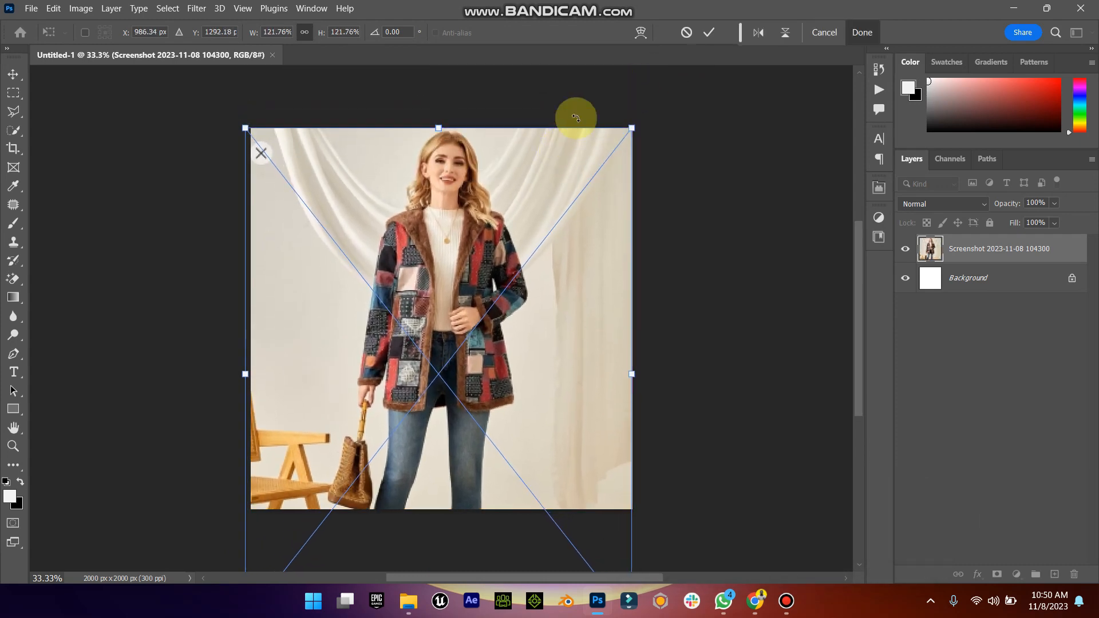
pyautogui.click(13, 72)
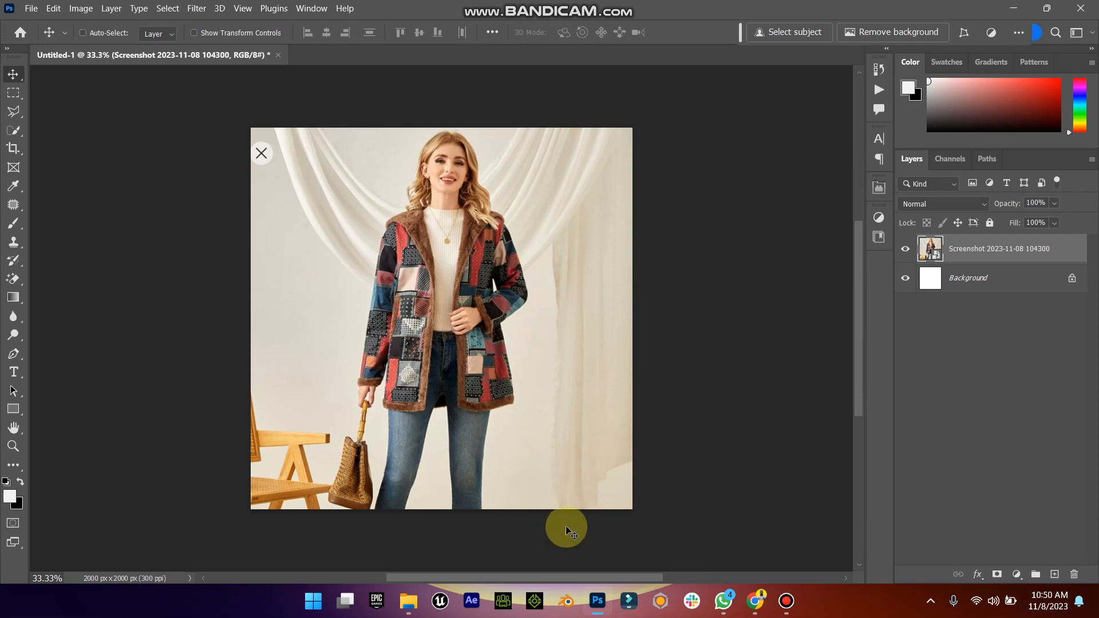
pyautogui.rightClick(957, 254)
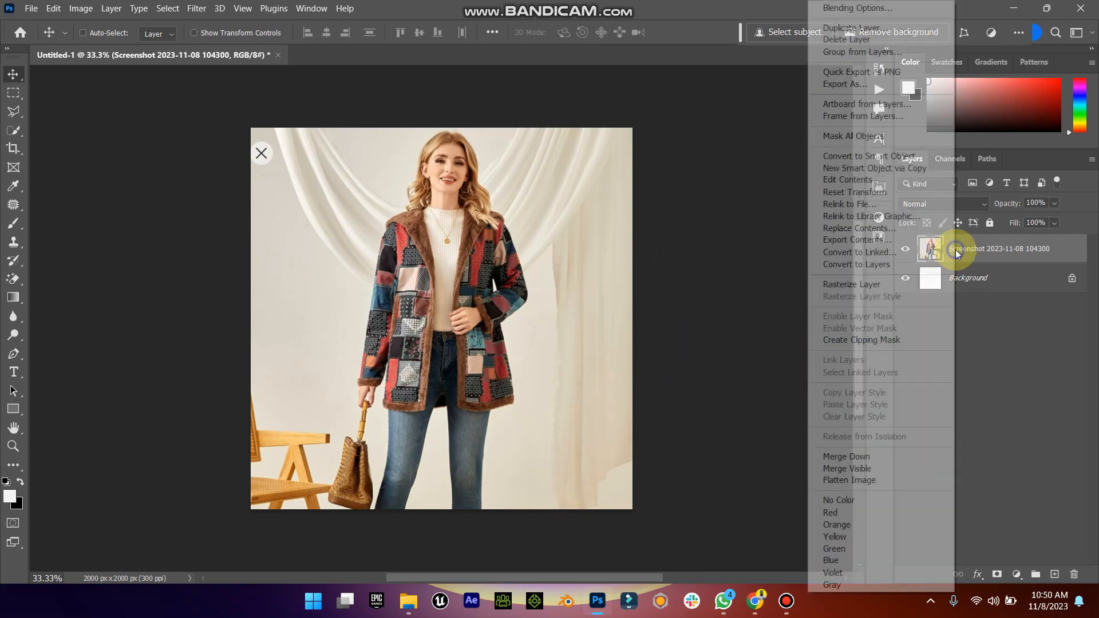
pyautogui.click(852, 284)
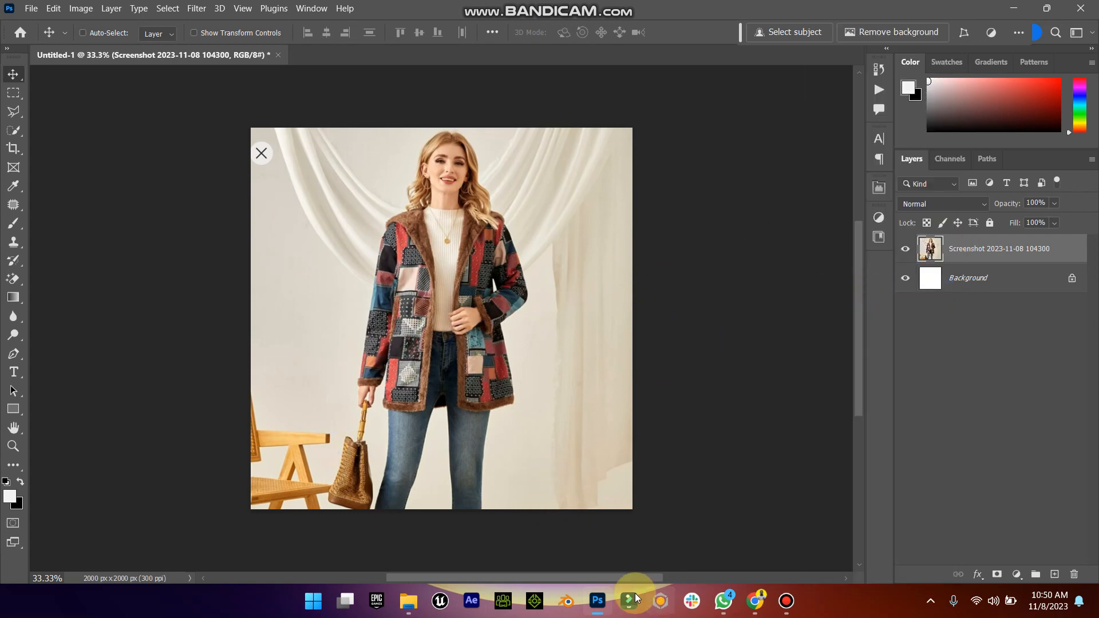
pyautogui.click(408, 600)
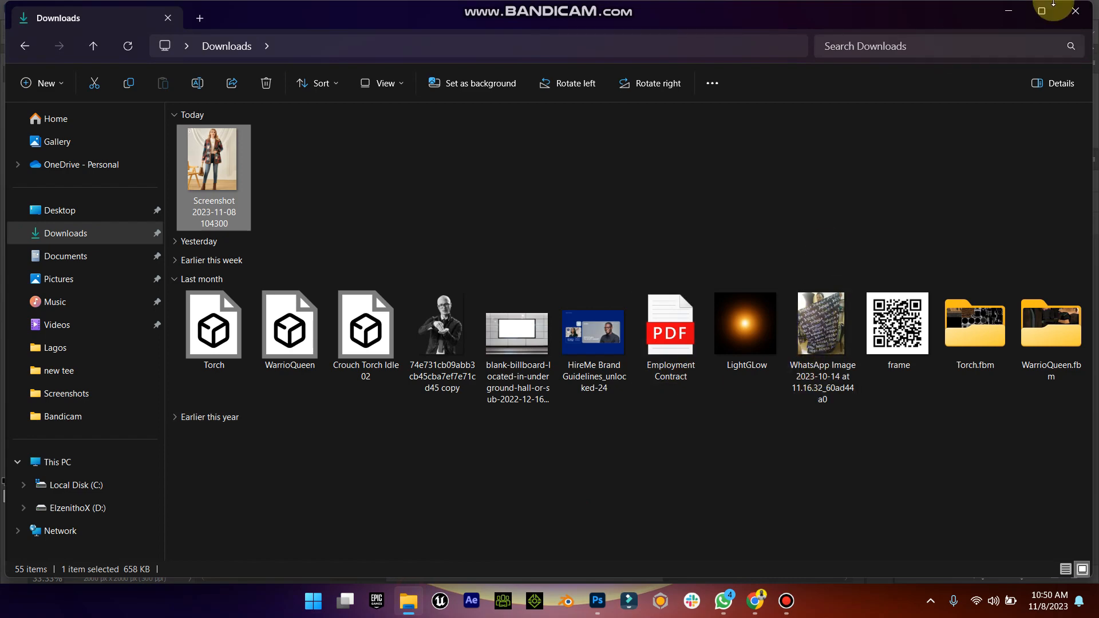
pyautogui.click(1008, 11)
# - Select the coat's patchwork front panel and sleeve on the handbag side with the Quick Selection tool
pyautogui.click(12, 446)
pyautogui.moveTo(425, 361); pyautogui.dragTo(413, 247)
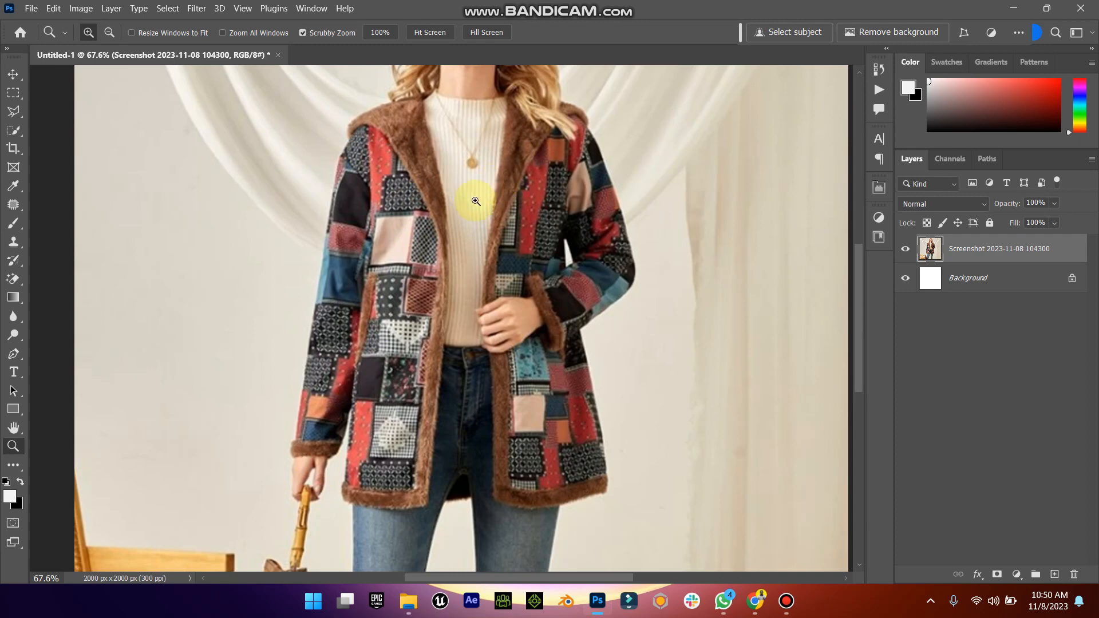
pyautogui.scroll(-1, 401, 409)
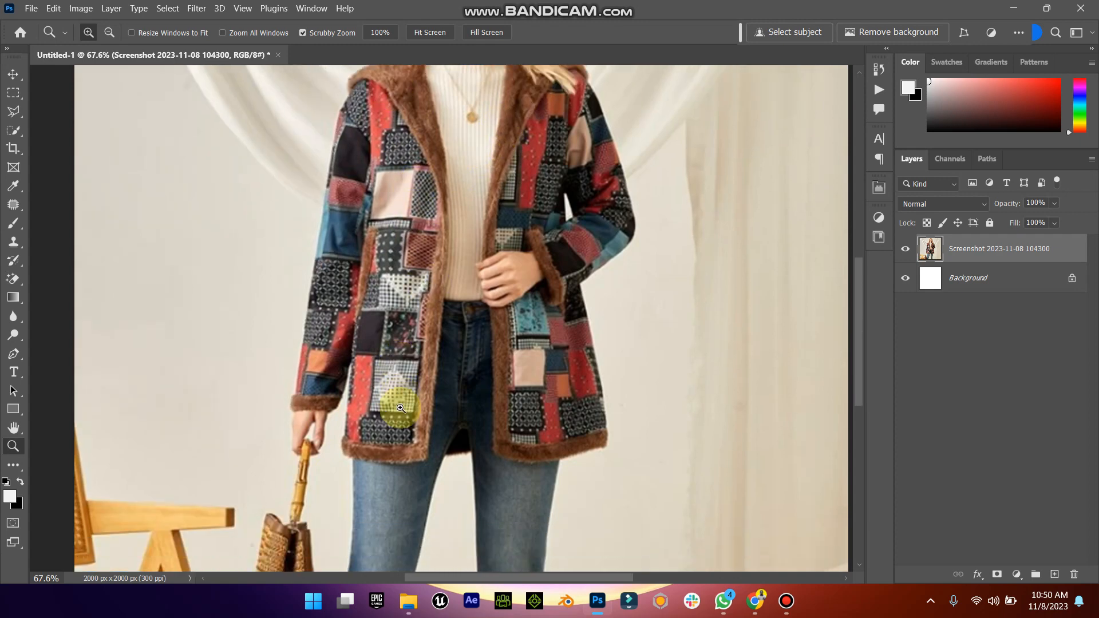
pyautogui.moveTo(400, 445); pyautogui.dragTo(399, 448)
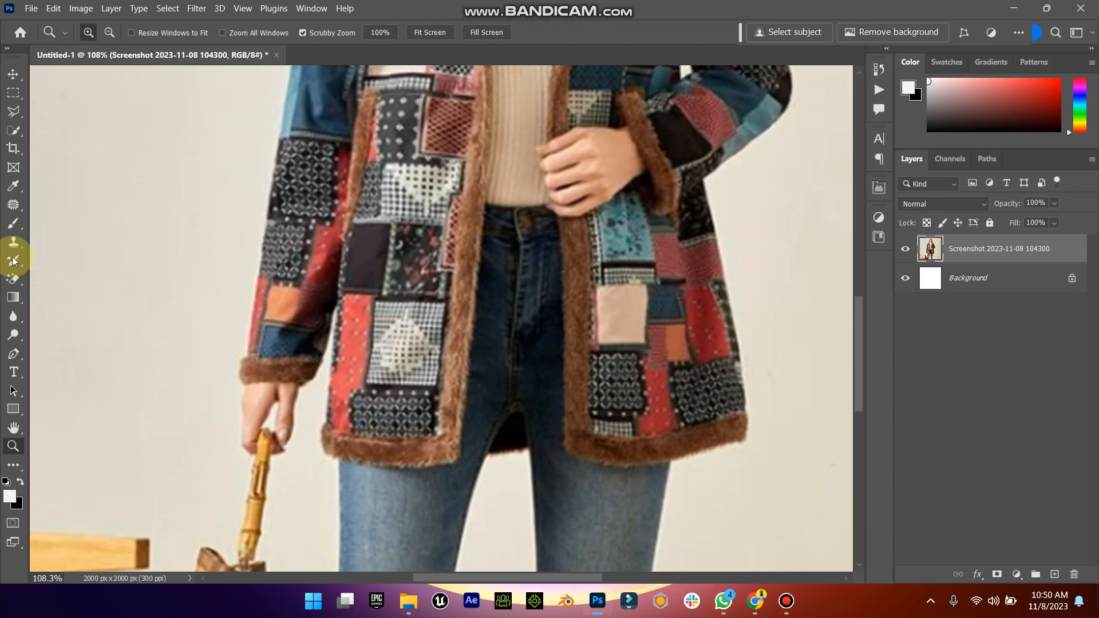
pyautogui.click(14, 112)
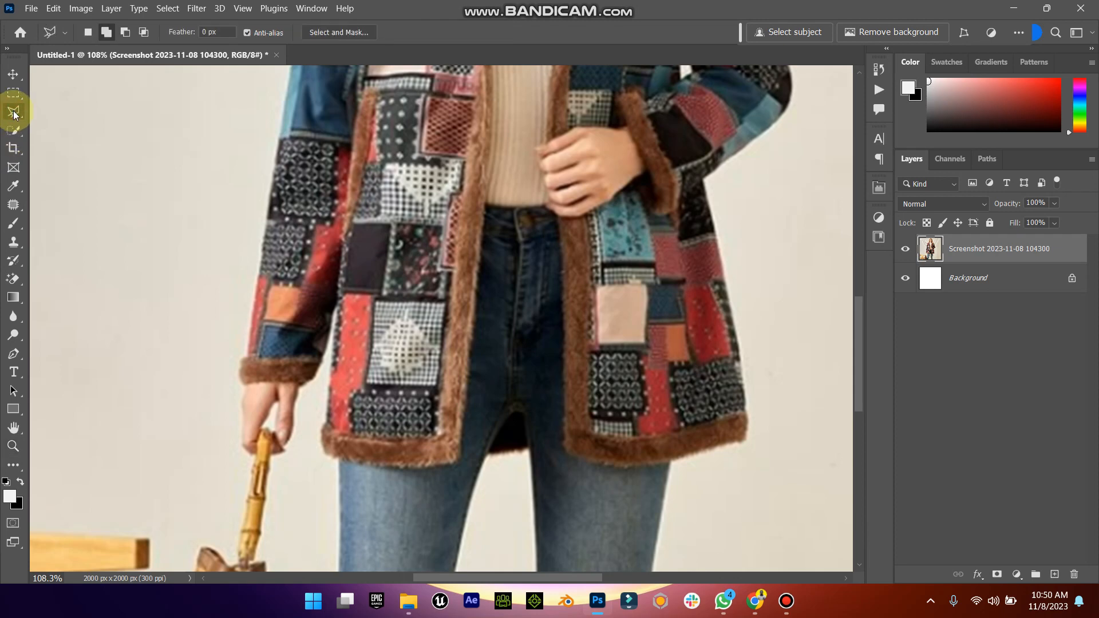
pyautogui.click(14, 115)
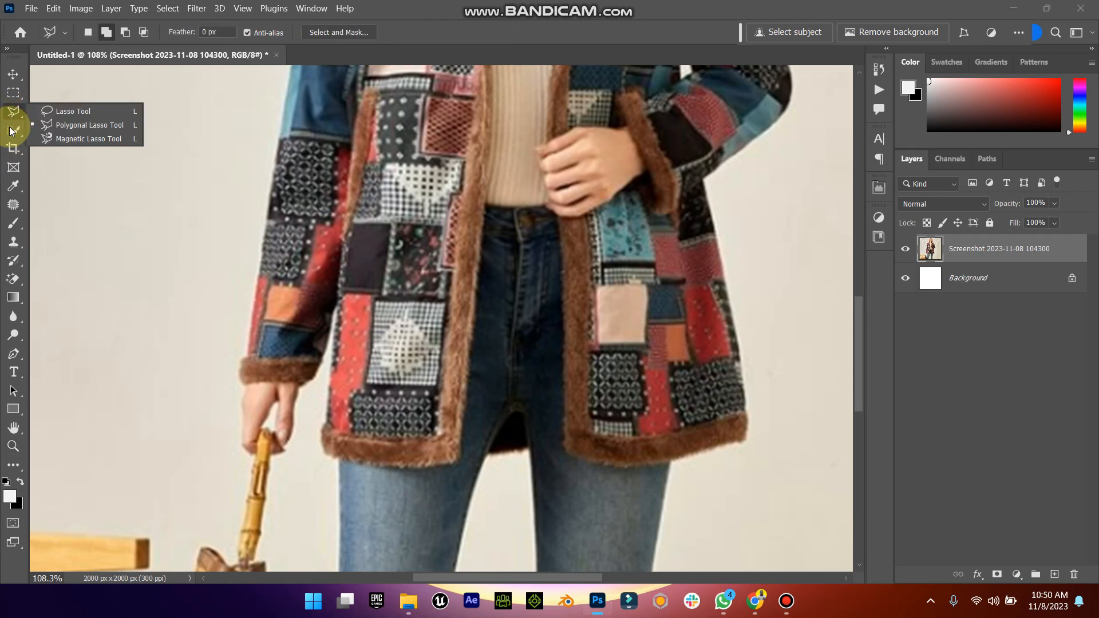
pyautogui.click(10, 131)
pyautogui.click(64, 147)
pyautogui.moveTo(289, 182)
pyautogui.mouseDown()
pyautogui.moveTo(320, 232)
pyautogui.moveTo(299, 278)
pyautogui.moveTo(356, 193)
pyautogui.moveTo(399, 273)
pyautogui.moveTo(379, 417)
pyautogui.moveTo(407, 399)
pyautogui.moveTo(360, 400)
pyautogui.moveTo(385, 318)
pyautogui.moveTo(428, 270)
pyautogui.moveTo(436, 193)
pyautogui.moveTo(416, 222)
pyautogui.moveTo(407, 183)
pyautogui.moveTo(426, 182)
pyautogui.moveTo(443, 256)
pyautogui.moveTo(356, 121)
pyautogui.moveTo(347, 355)
pyautogui.moveTo(380, 343)
pyautogui.mouseUp()
pyautogui.scroll(5, 385, 318)
pyautogui.scroll(2, 430, 225)
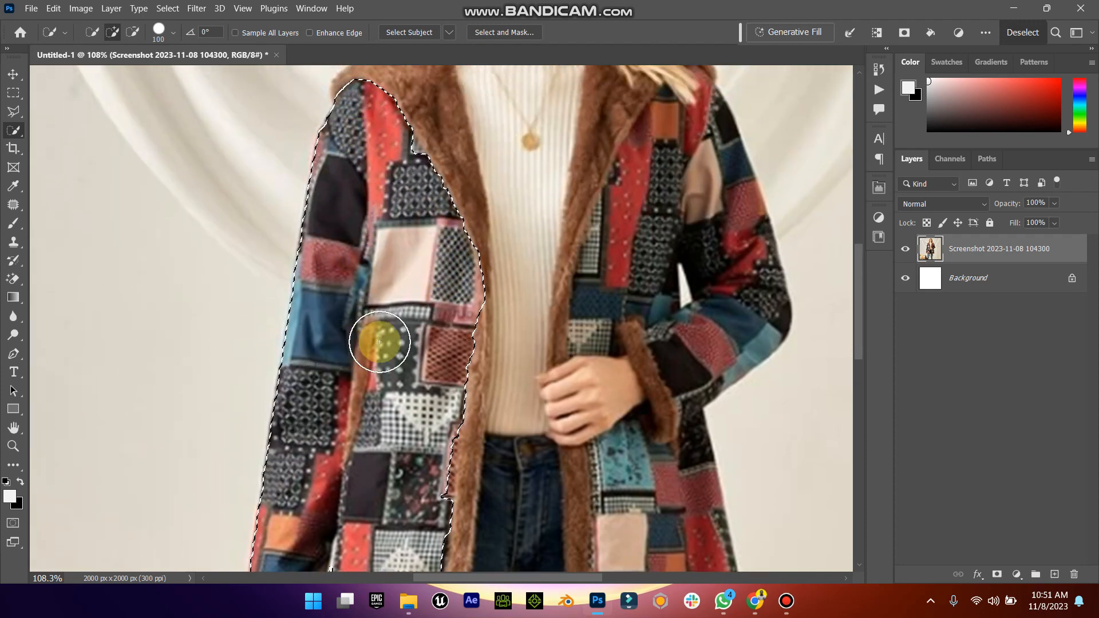
pyautogui.scroll(-3, 446, 342)
pyautogui.scroll(1, 432, 197)
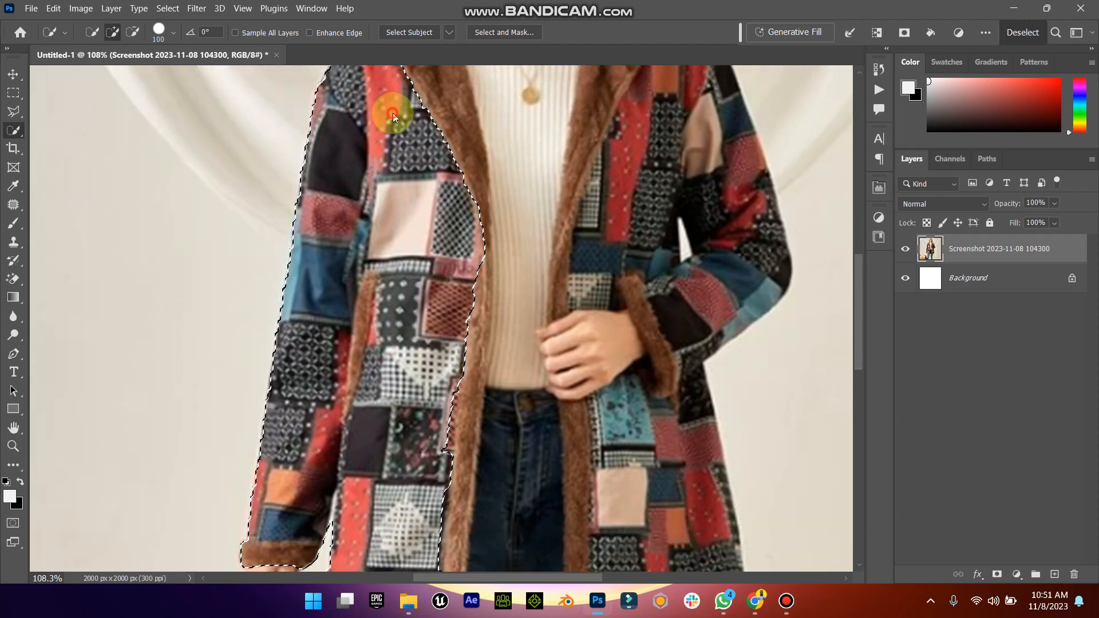
pyautogui.scroll(-2, 392, 100)
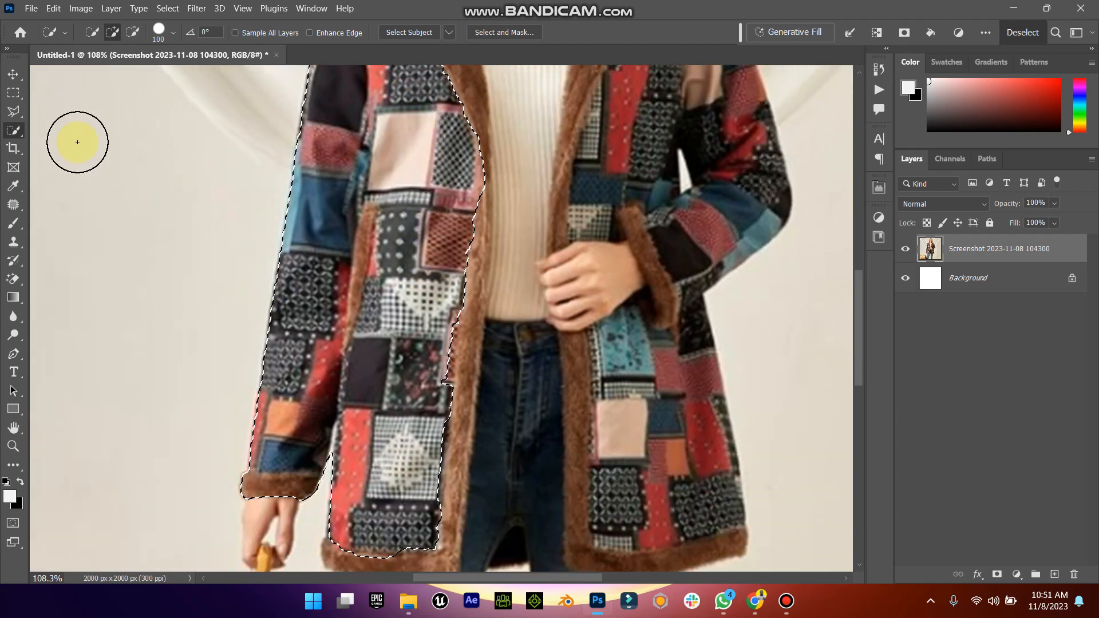
# - Subtract the fur trim along the chest edge of the front panel from the selection with the Polygonal Lasso
pyautogui.click(14, 114)
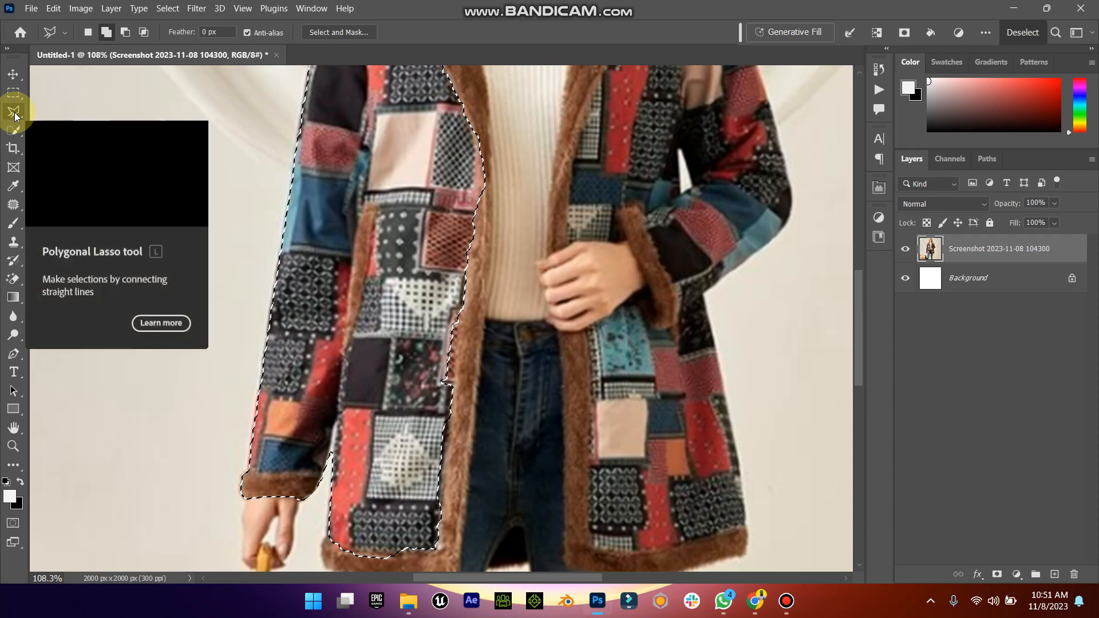
pyautogui.click(421, 205)
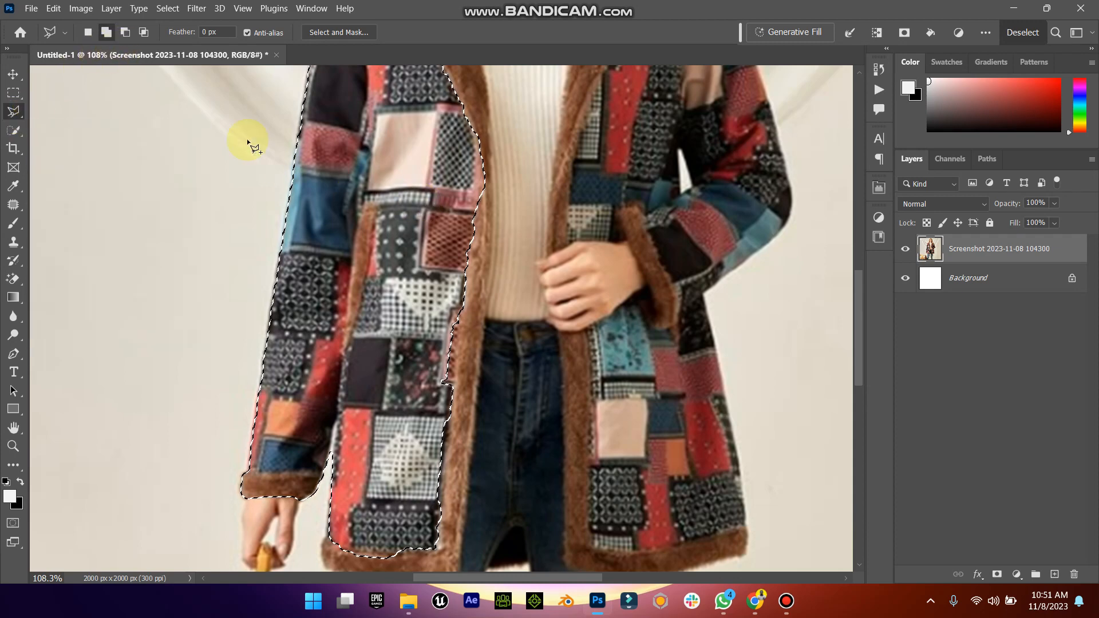
pyautogui.click(125, 32)
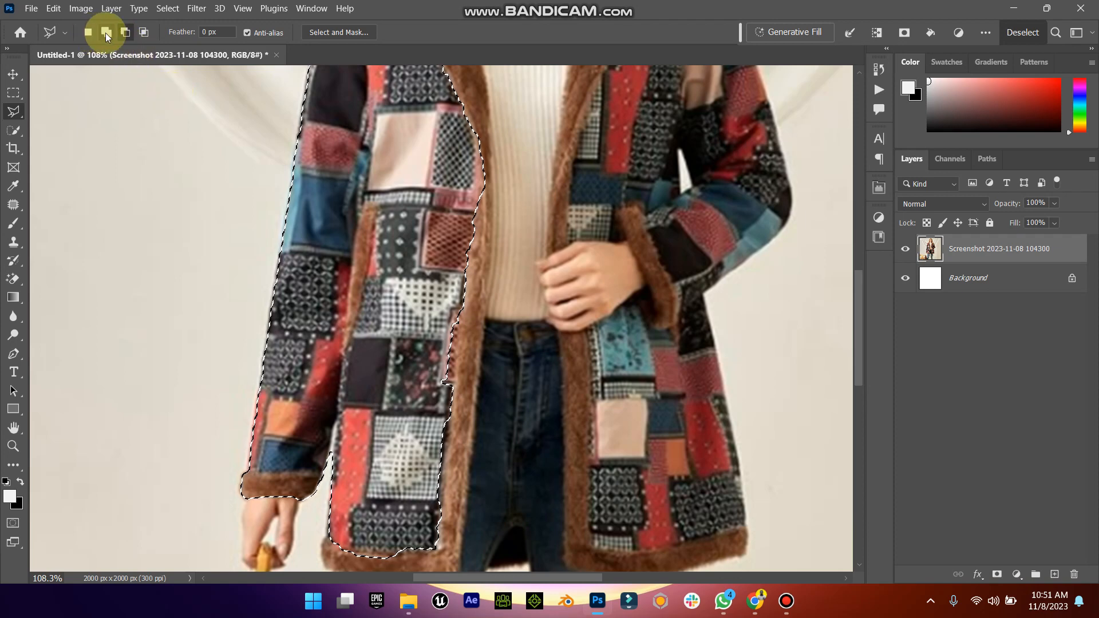
pyautogui.click(474, 245)
pyautogui.click(470, 118)
pyautogui.click(493, 170)
pyautogui.doubleClick(495, 235)
pyautogui.scroll(4, 494, 236)
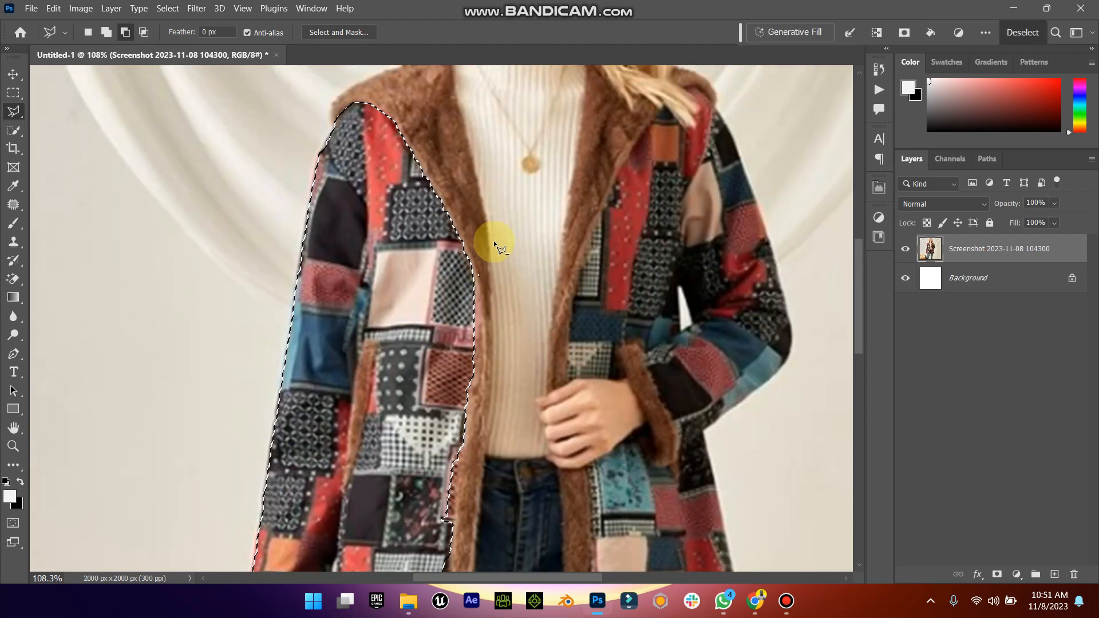
# - Subtract the fur trim at the front panel's hem and the background gap beside the sleeve cuff from the selection
pyautogui.scroll(-6, 493, 241)
pyautogui.click(452, 430)
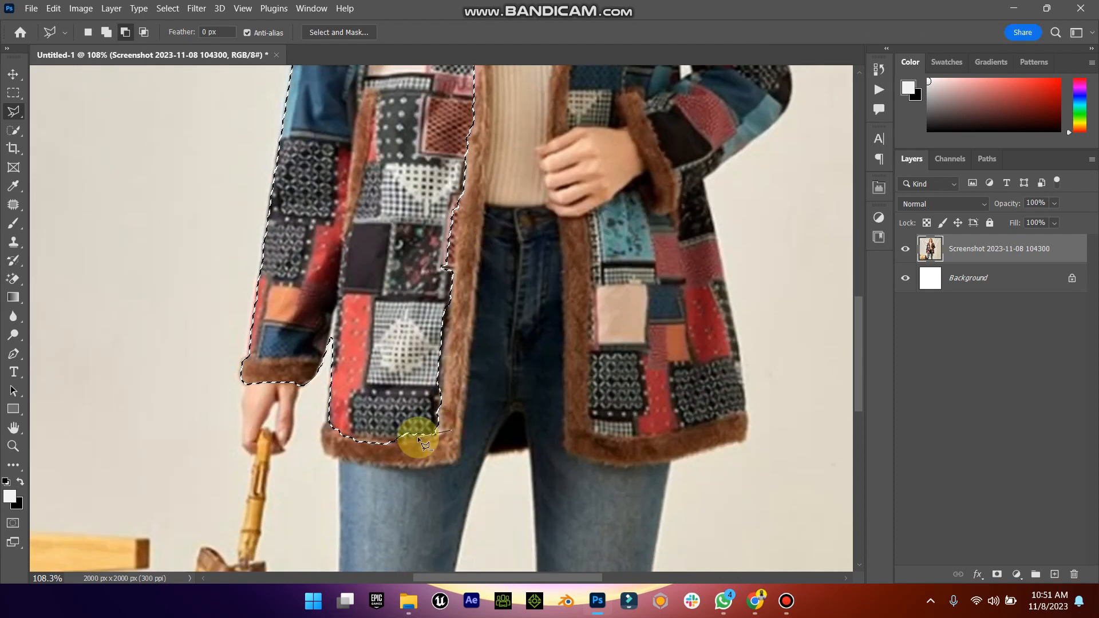
pyautogui.click(385, 440)
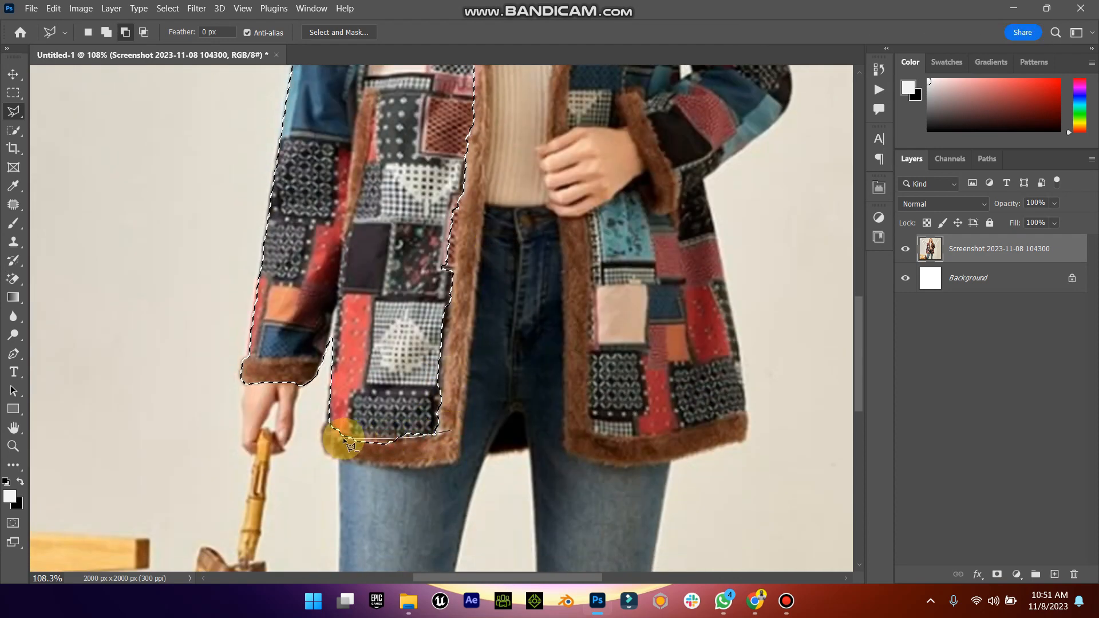
pyautogui.click(452, 431)
pyautogui.click(322, 364)
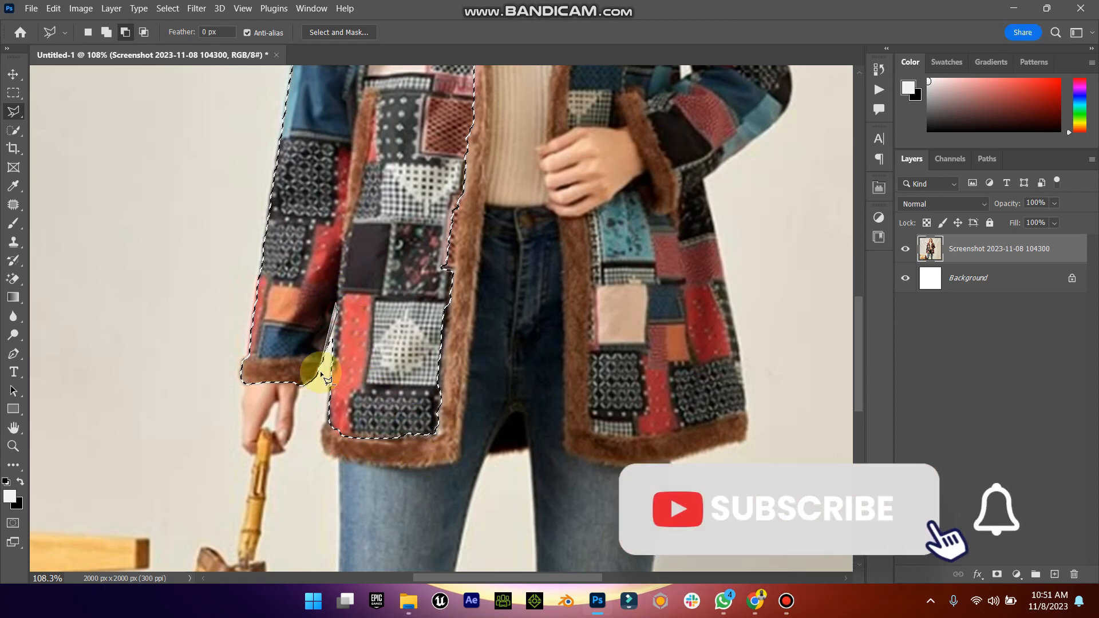
pyautogui.doubleClick(335, 312)
pyautogui.scroll(3, 386, 355)
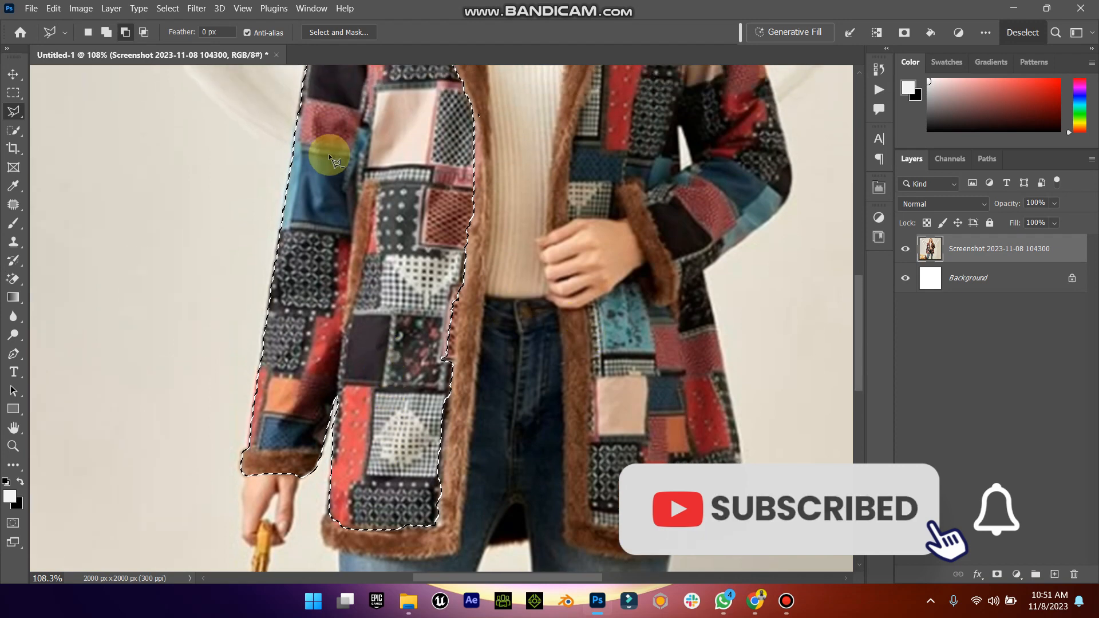
pyautogui.scroll(1, 283, 231)
pyautogui.scroll(1, 482, 180)
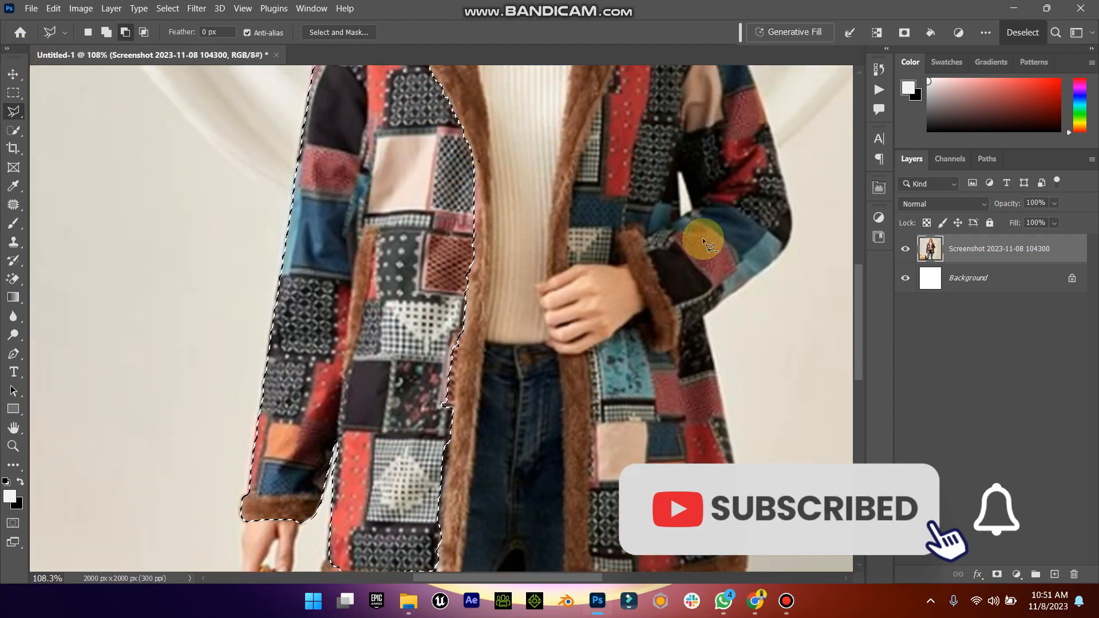
pyautogui.scroll(2, 609, 207)
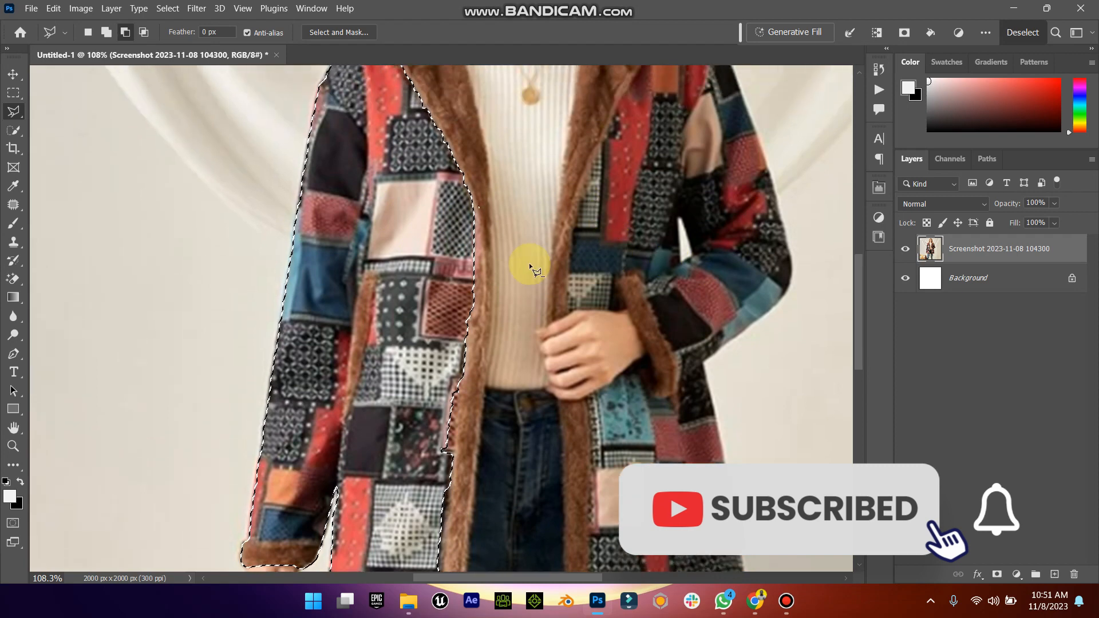
pyautogui.click(490, 244)
pyautogui.click(476, 204)
pyautogui.click(491, 143)
pyautogui.press('Escape')
pyautogui.scroll(2, 509, 221)
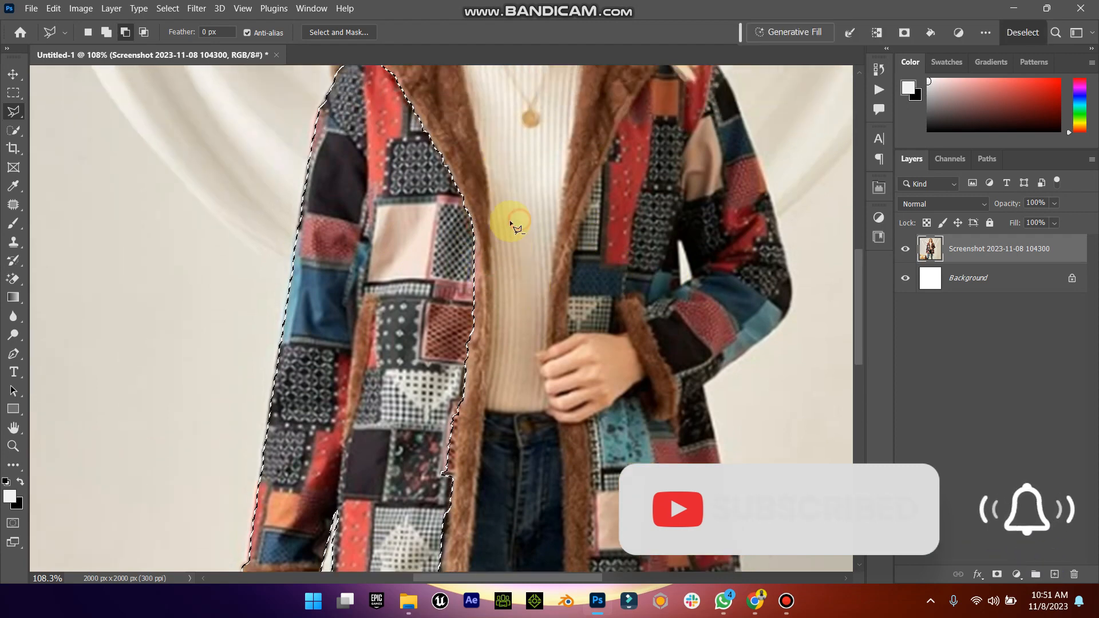
# - Add the missed outer edge of the handbag-side sleeve, at the upper arm and above the cuff, to the selection with the Polygonal Lasso
pyautogui.click(106, 32)
pyautogui.click(351, 217)
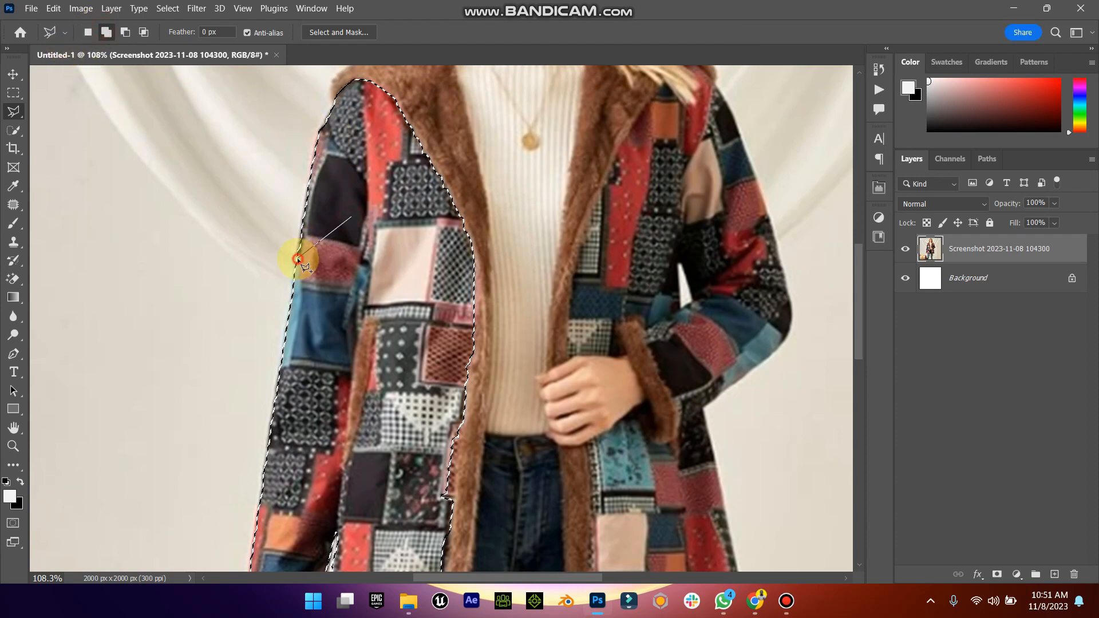
pyautogui.click(298, 227)
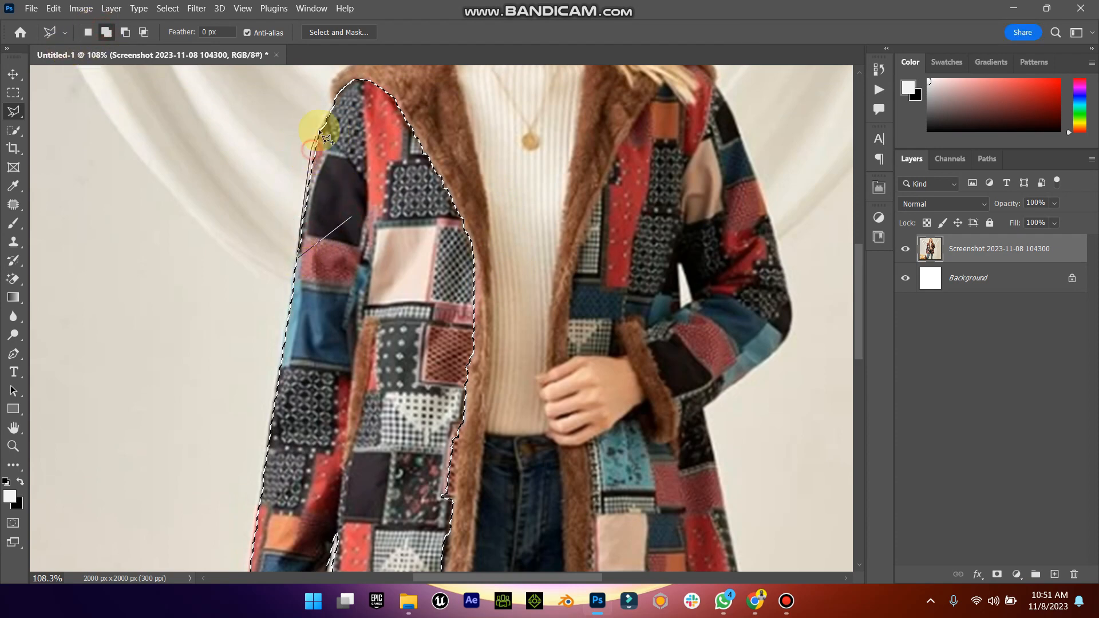
pyautogui.doubleClick(370, 175)
pyautogui.scroll(-5, 371, 178)
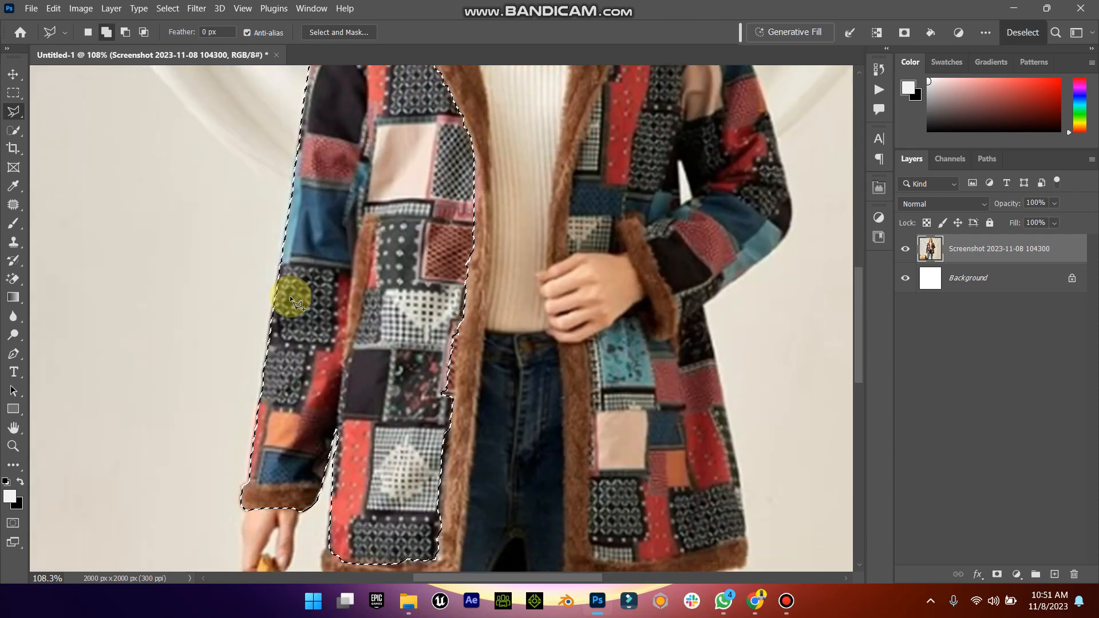
pyautogui.click(283, 472)
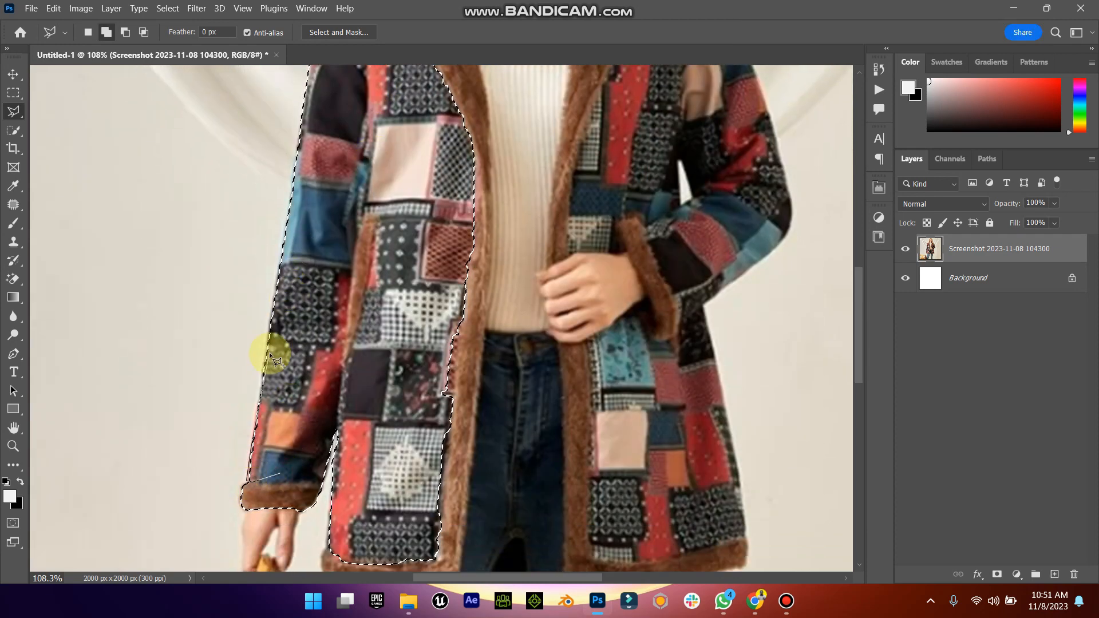
pyautogui.doubleClick(324, 522)
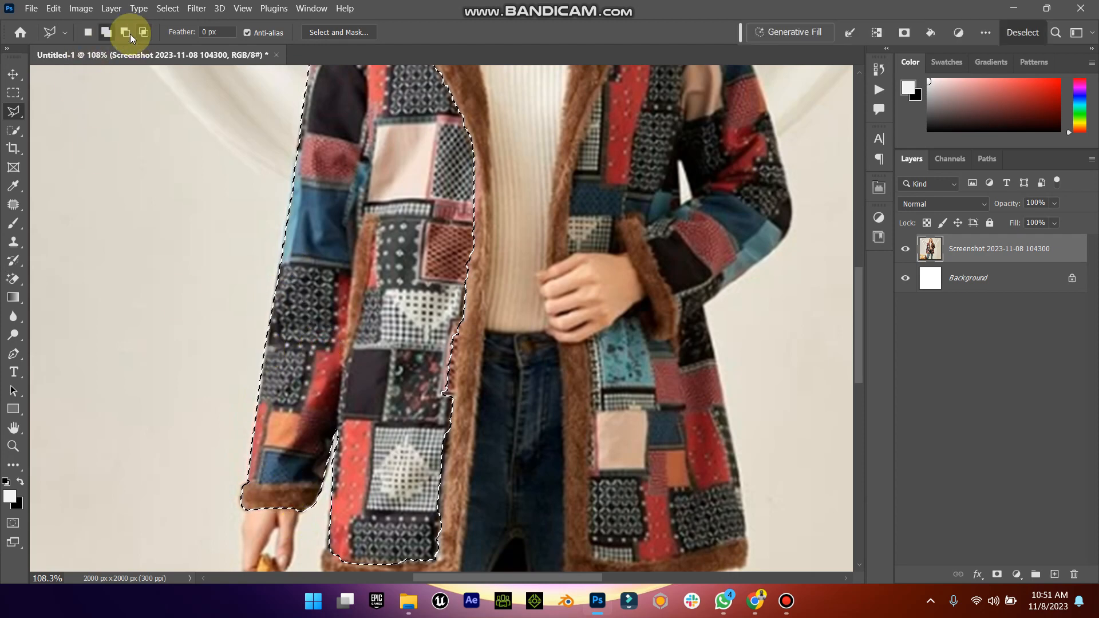
# - Subtract the fur cuff of the handbag-side sleeve from the selection
pyautogui.click(226, 485)
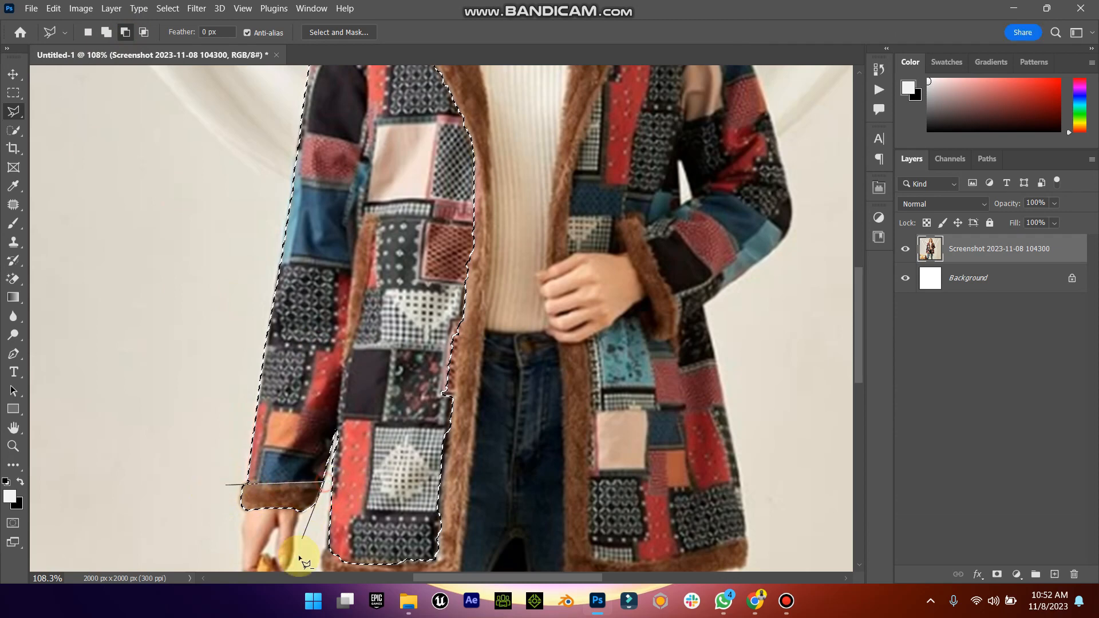
pyautogui.doubleClick(209, 527)
# - Add the missed patchwork along the front panel's inner edge, beside the fur trim, to the selection with the Polygonal Lasso
pyautogui.scroll(-2, 418, 392)
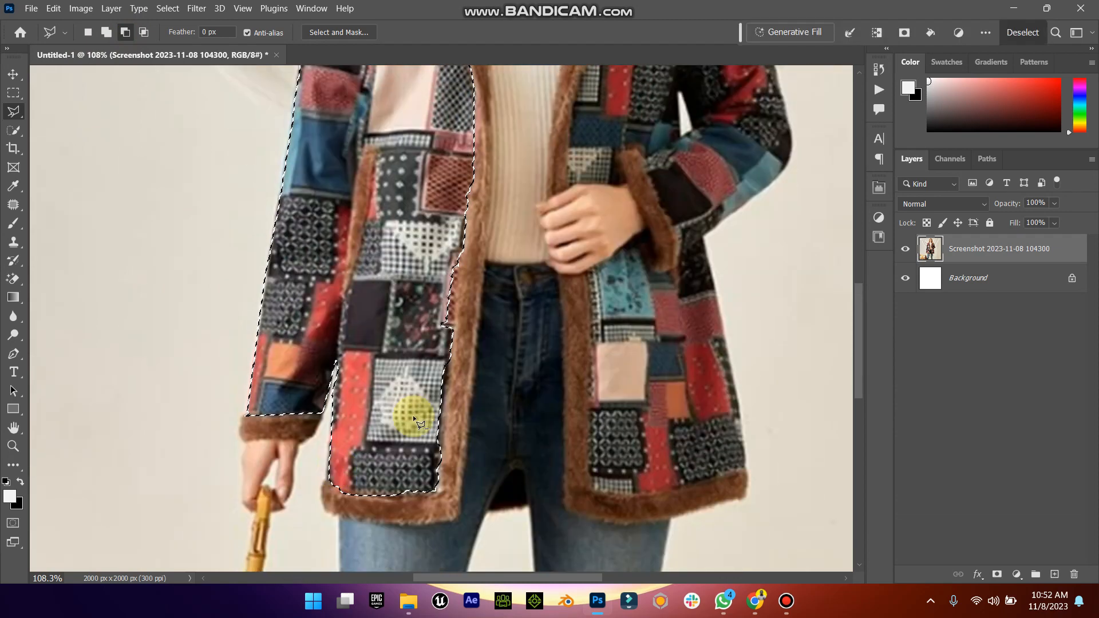
pyautogui.click(445, 341)
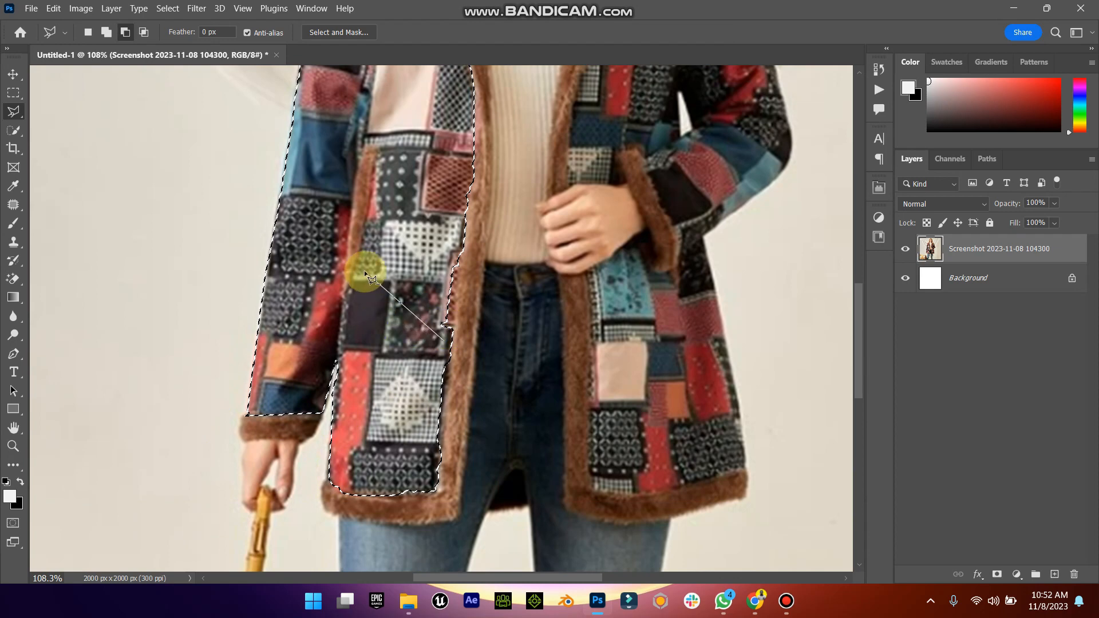
pyautogui.press('Escape')
pyautogui.click(106, 32)
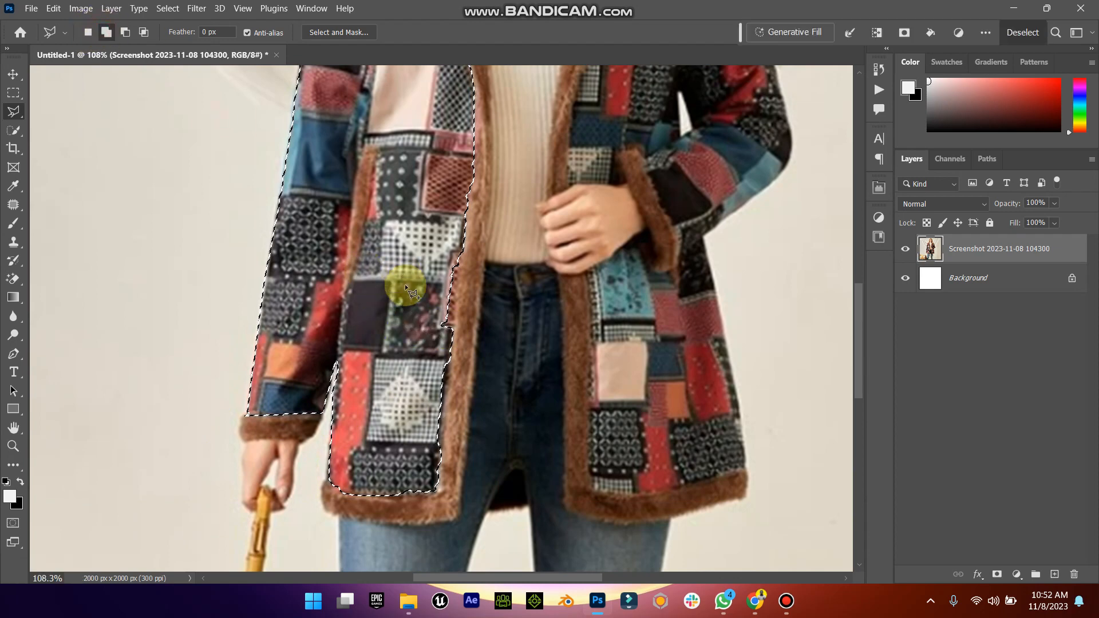
pyautogui.click(424, 354)
pyautogui.click(448, 337)
pyautogui.click(460, 230)
pyautogui.doubleClick(415, 259)
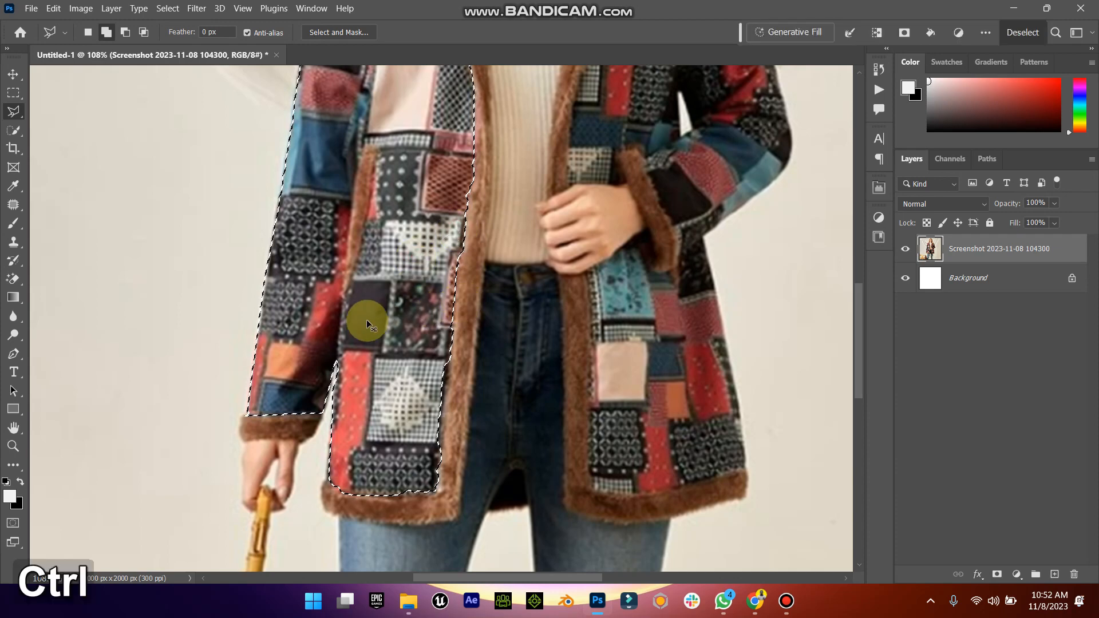
# - Copy the selected coat fabric to a new layer and check the cutout with the model photo temporarily hidden
pyautogui.hotkey('ctrl', 'j')
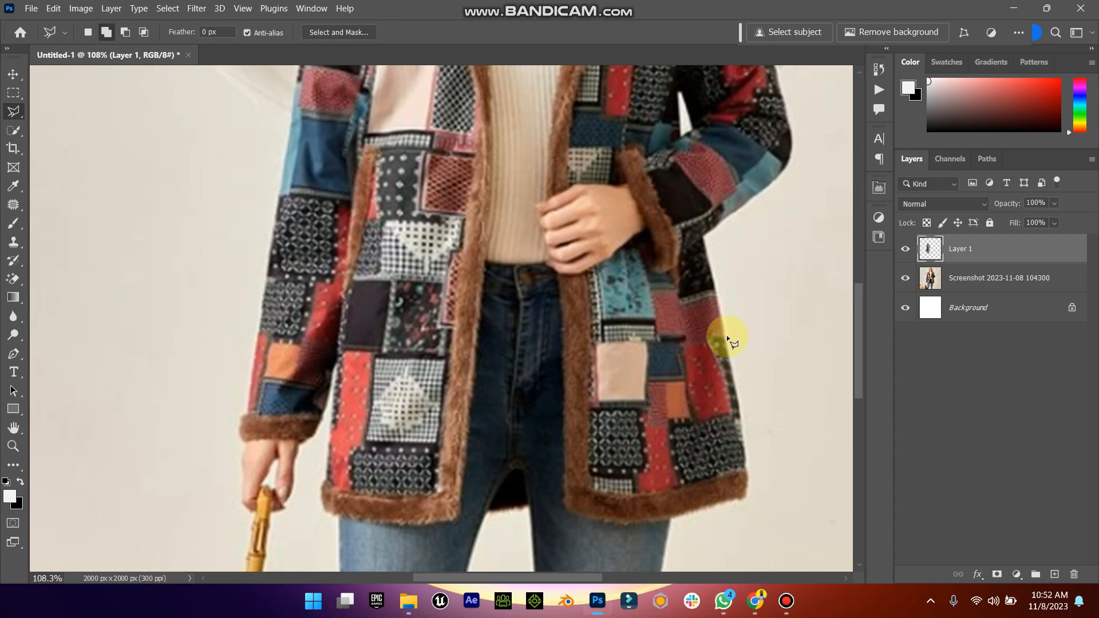
pyautogui.click(904, 281)
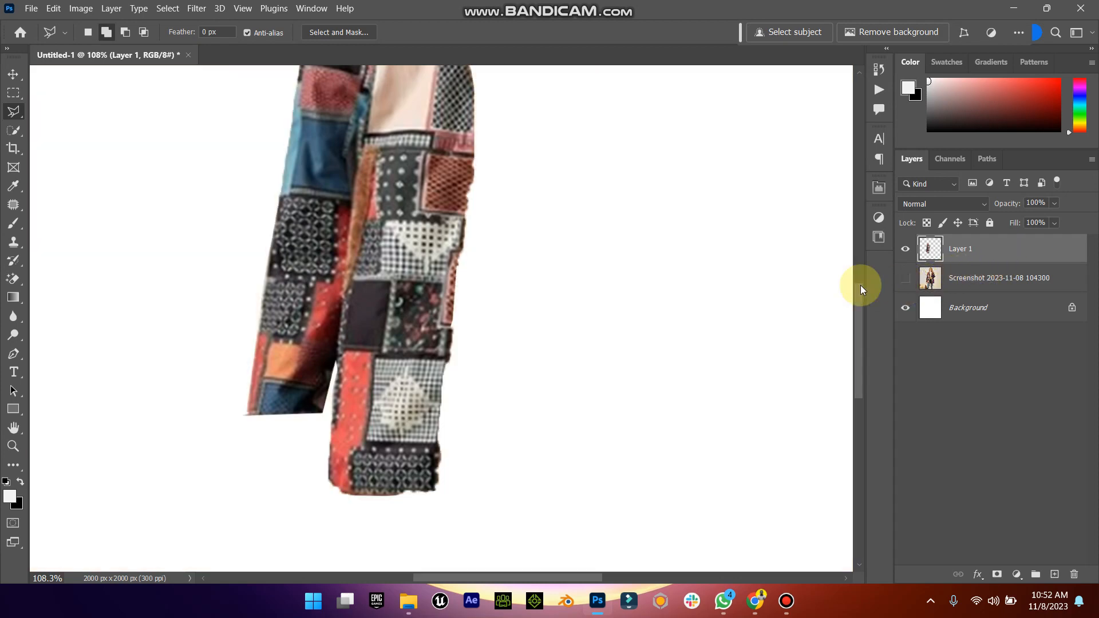
pyautogui.doubleClick(14, 428)
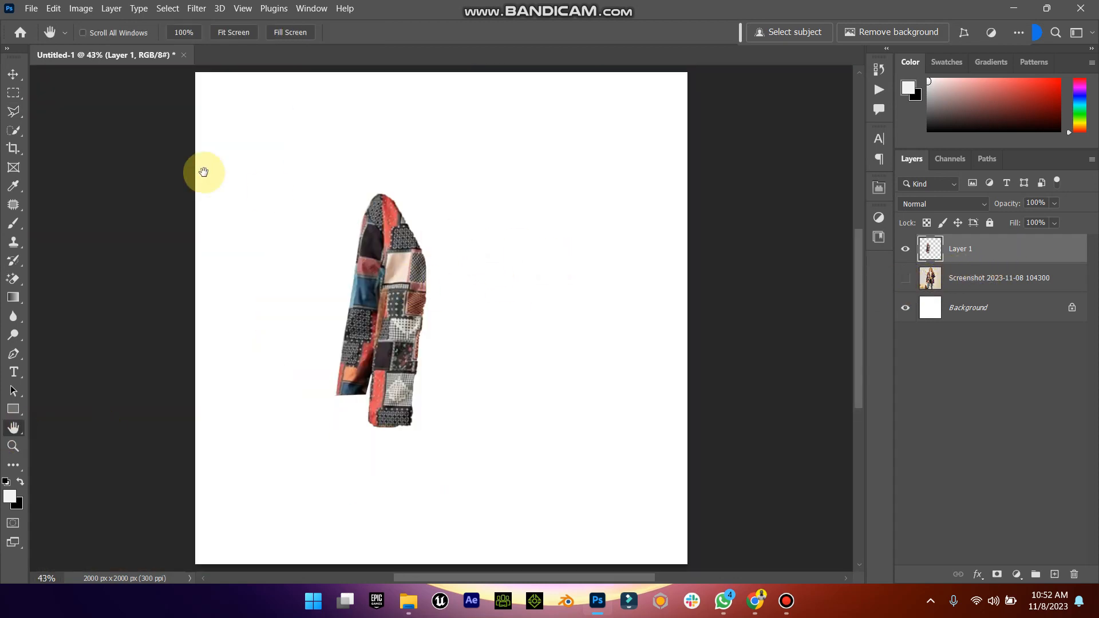
pyautogui.click(13, 73)
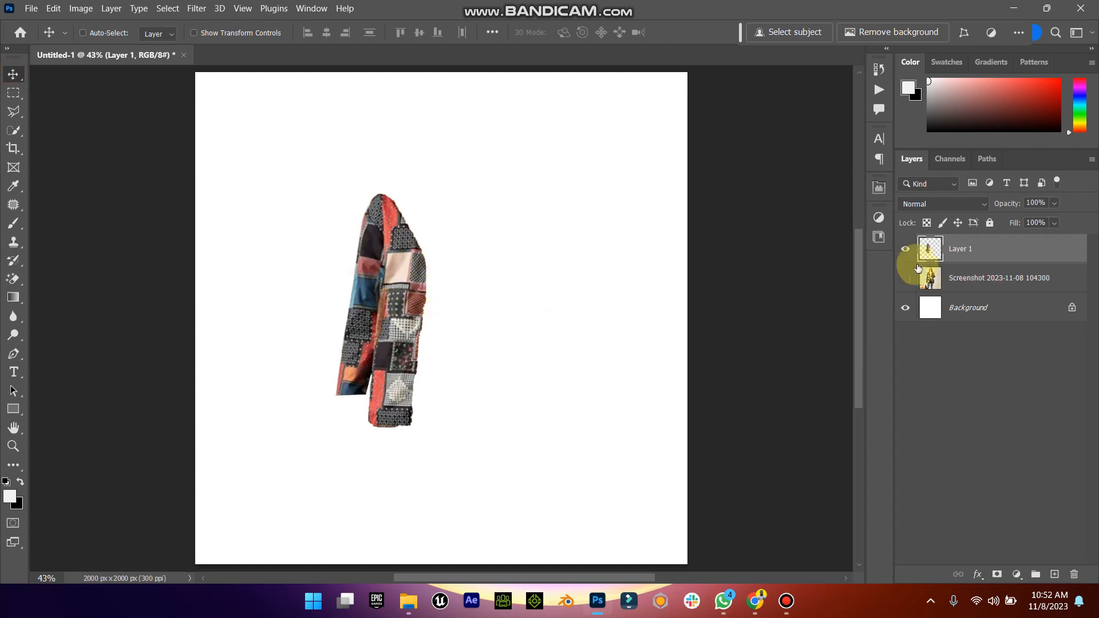
pyautogui.click(905, 277)
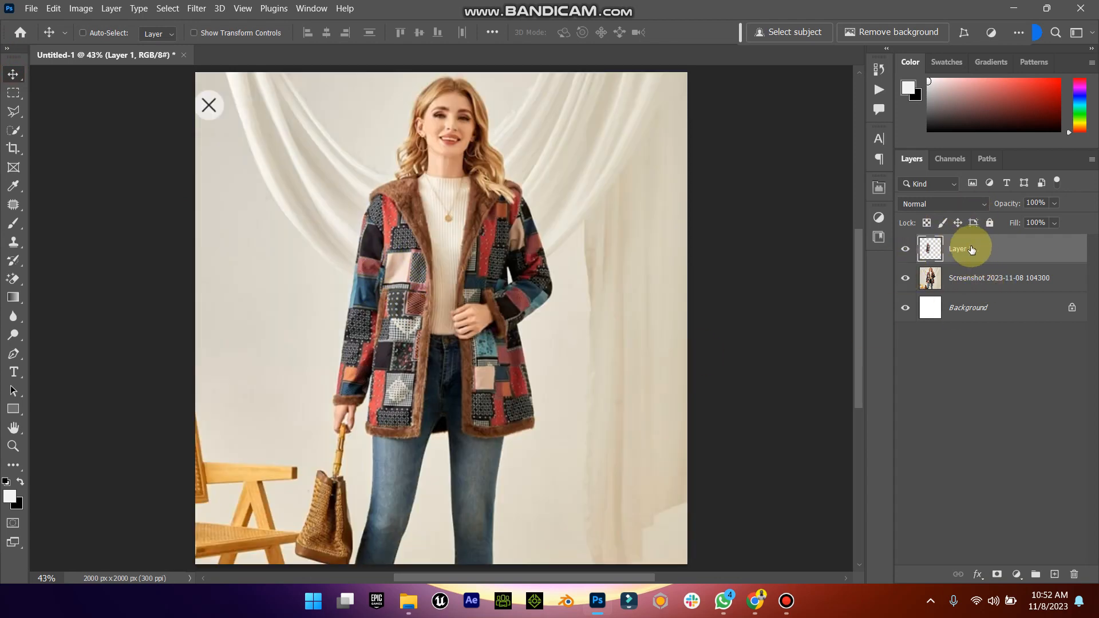
# - Place the AYOOBA fabric photo, WhatsApp Image 2023-10-14 at 11.16.32_60ad44a0, above Layer 1 and rasterize its layer
pyautogui.click(409, 601)
pyautogui.moveTo(836, 344); pyautogui.dragTo(390, 368)
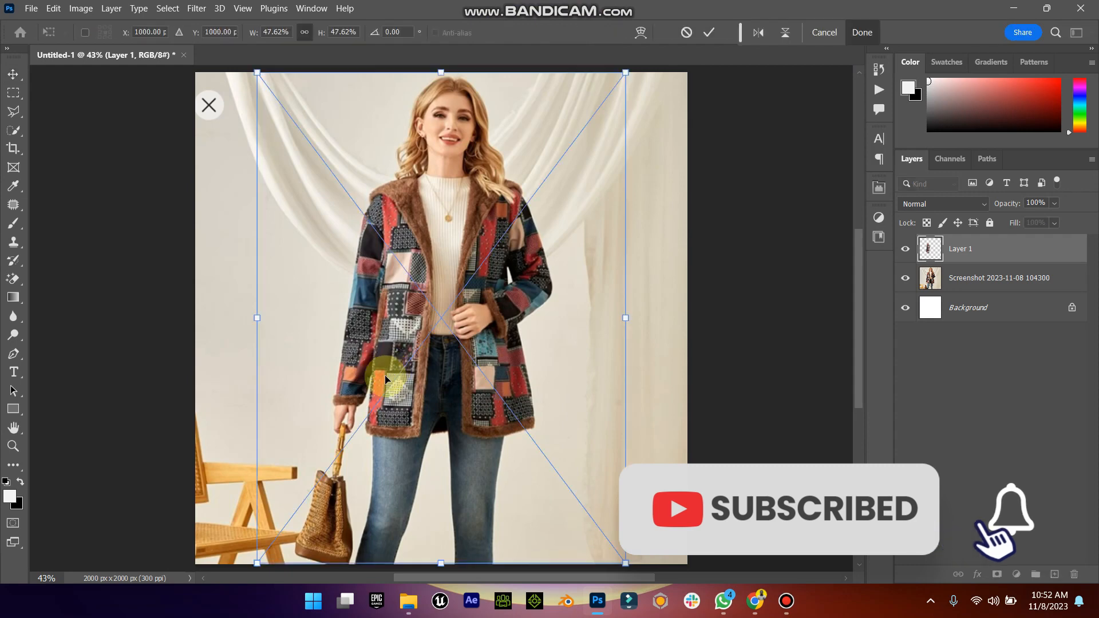
pyautogui.moveTo(422, 284); pyautogui.dragTo(605, 286)
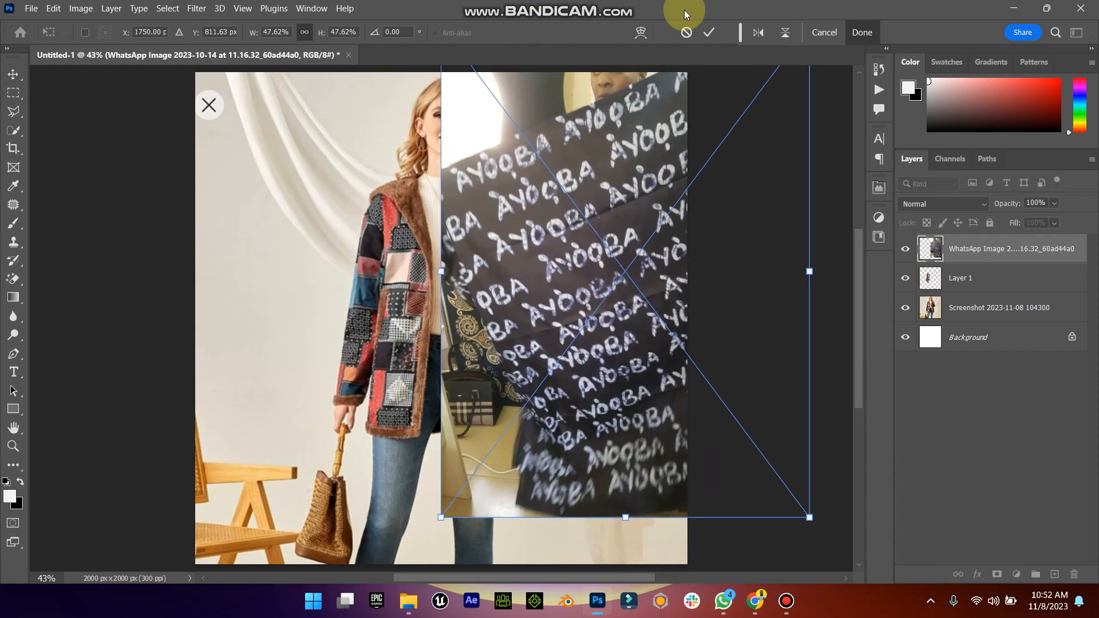
pyautogui.click(709, 32)
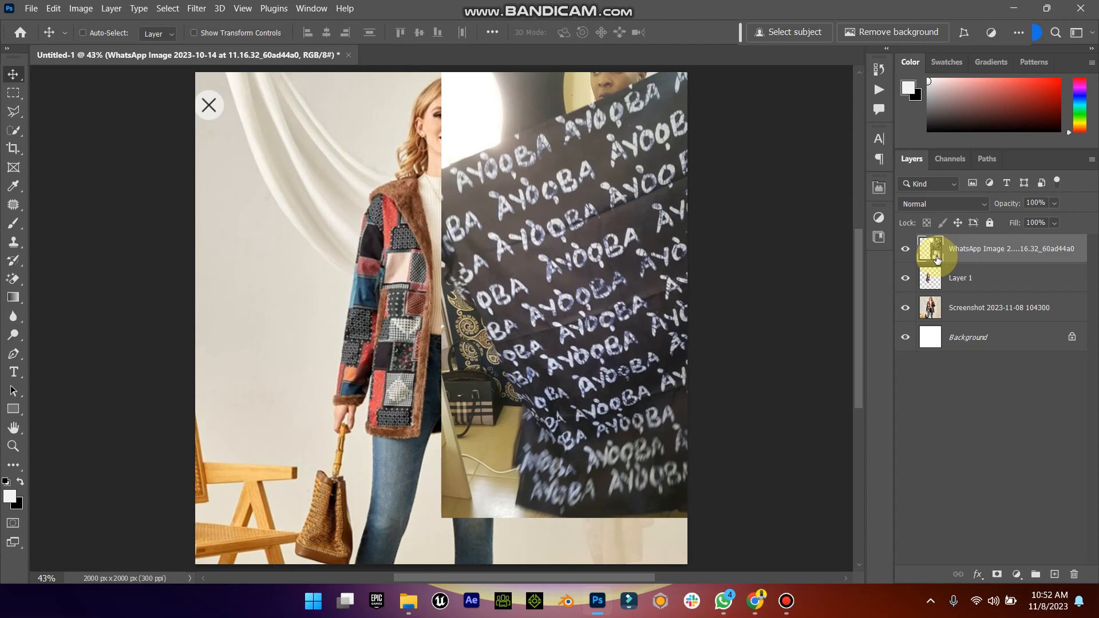
pyautogui.rightClick(960, 253)
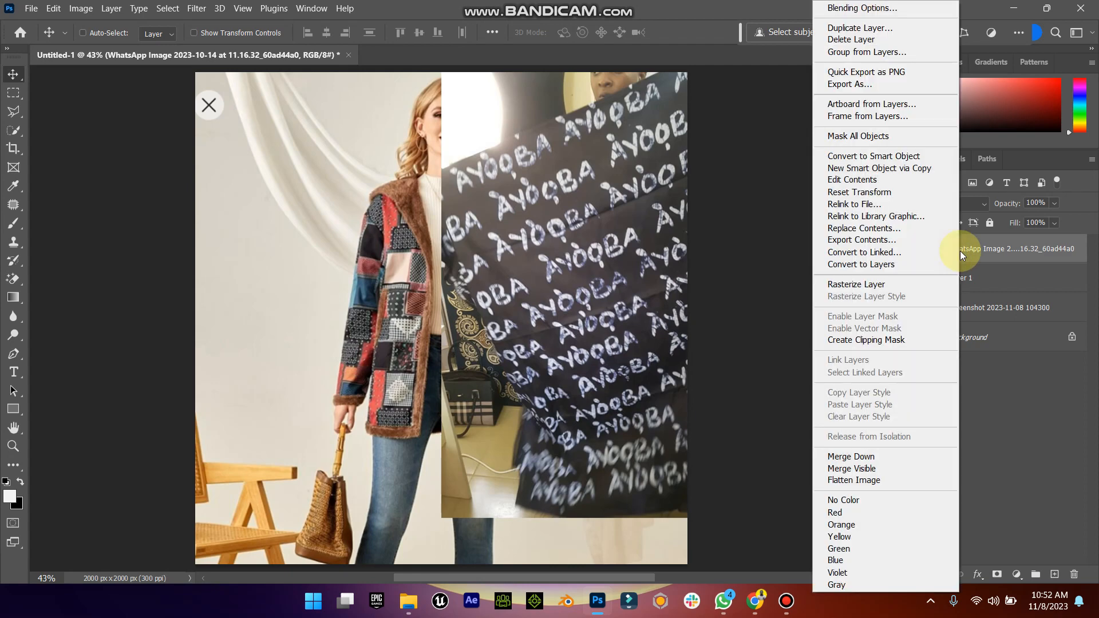
pyautogui.click(892, 286)
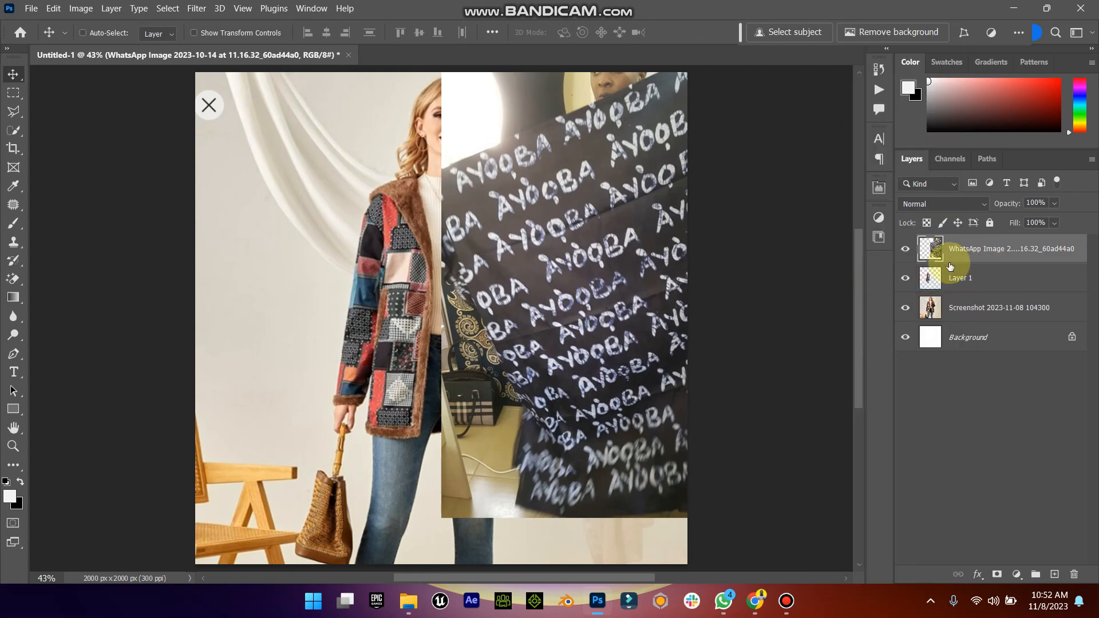
# - Scale the fabric photo down proportionally and position it over the coat's handbag-side front panel and sleeve
pyautogui.moveTo(506, 266); pyautogui.dragTo(453, 296)
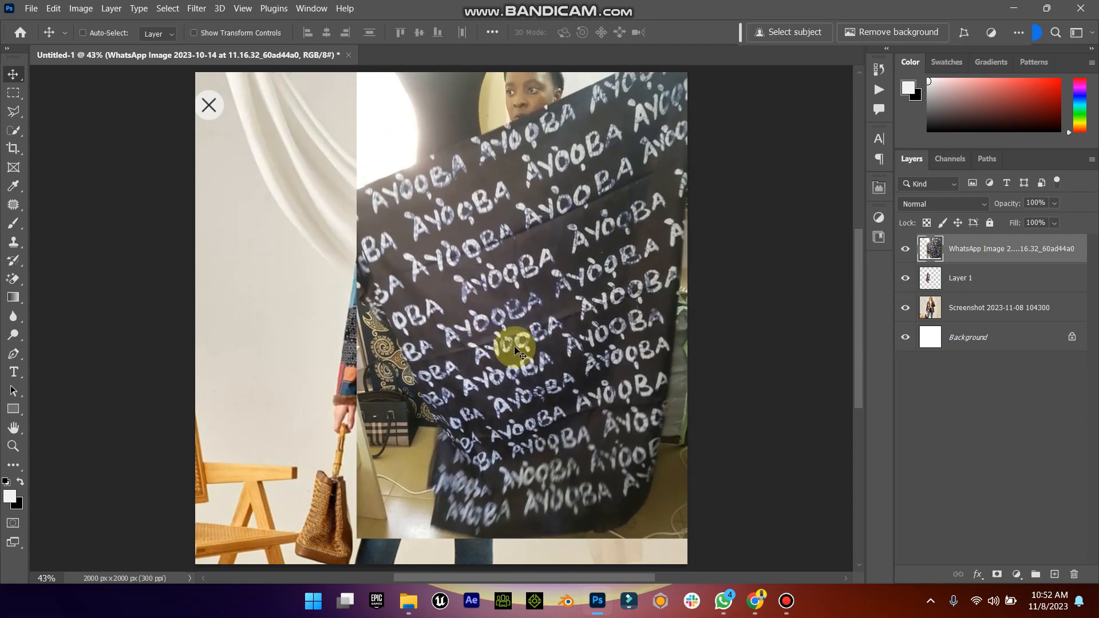
pyautogui.moveTo(568, 346); pyautogui.dragTo(461, 335)
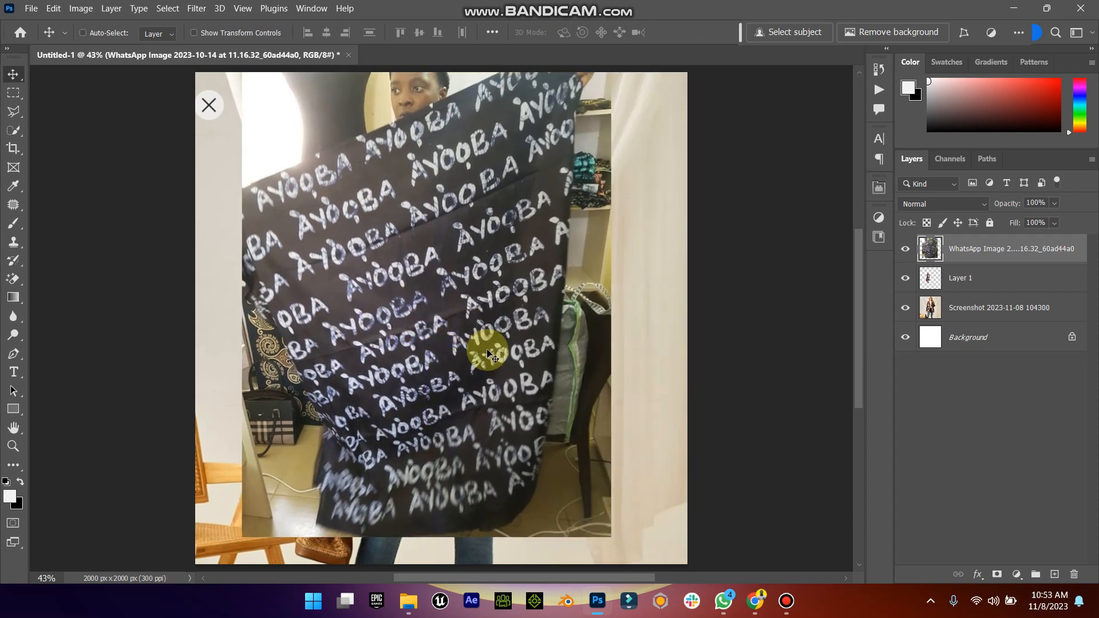
pyautogui.click(195, 33)
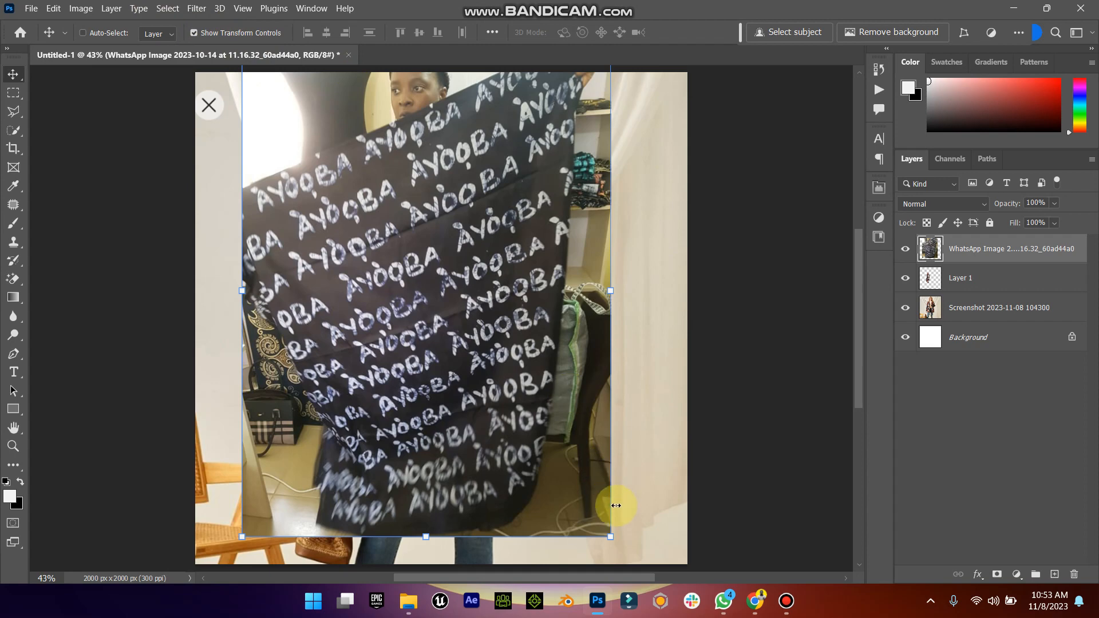
pyautogui.moveTo(611, 537); pyautogui.dragTo(517, 436)
pyautogui.moveTo(421, 204); pyautogui.dragTo(403, 259)
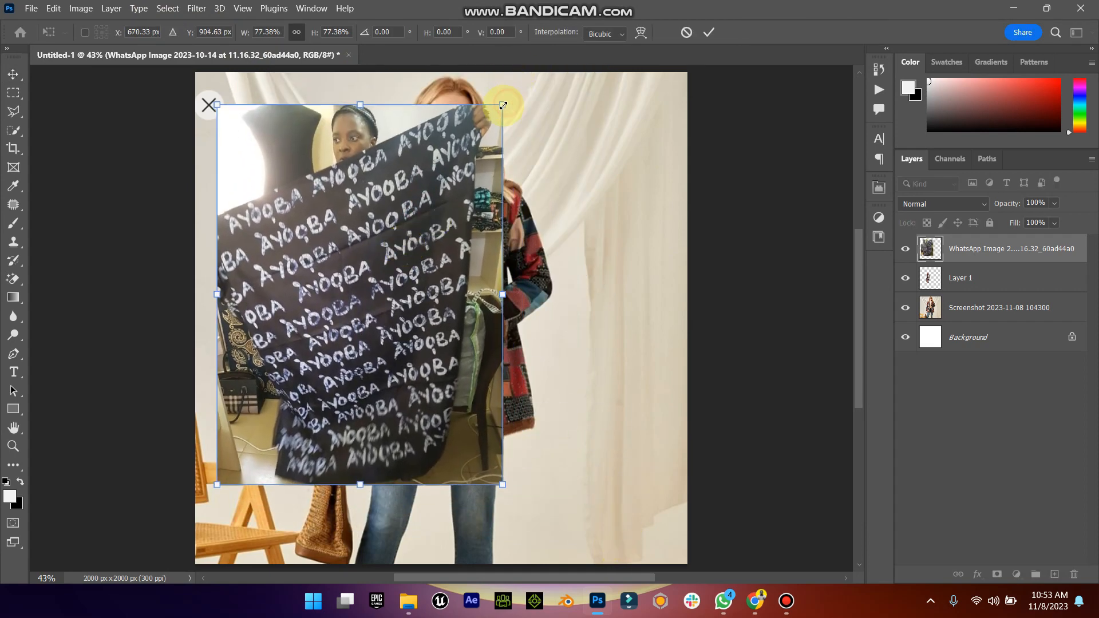
pyautogui.moveTo(502, 112); pyautogui.dragTo(497, 109)
pyautogui.click(710, 32)
pyautogui.click(226, 33)
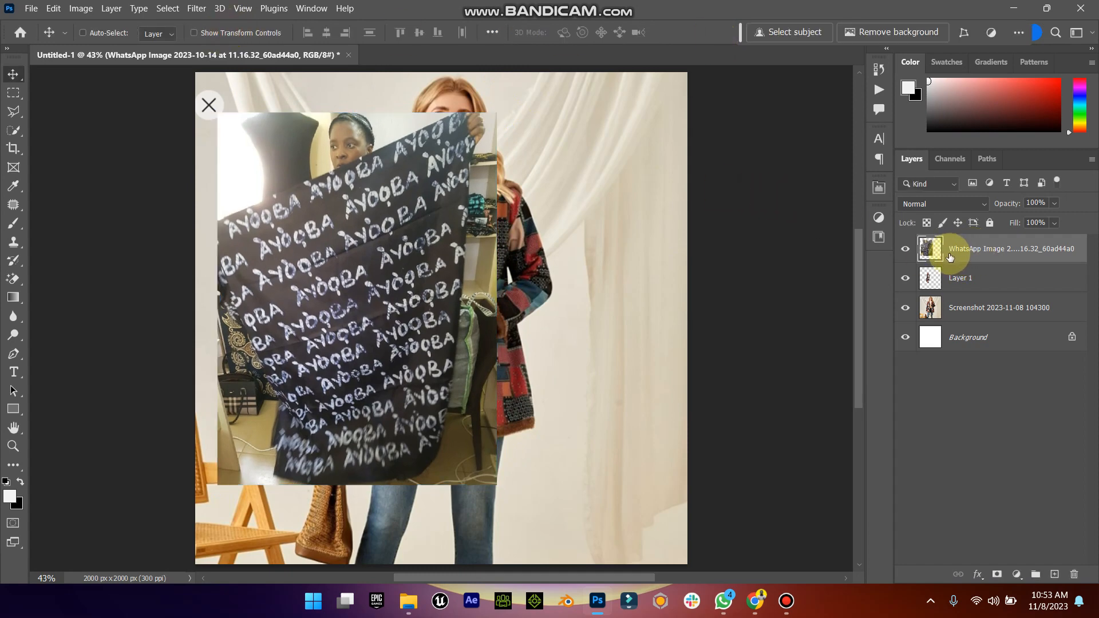
# - Hide the model photo layer and clip the fabric photo to the coat cutout on Layer 1 with a clipping mask
pyautogui.click(905, 248)
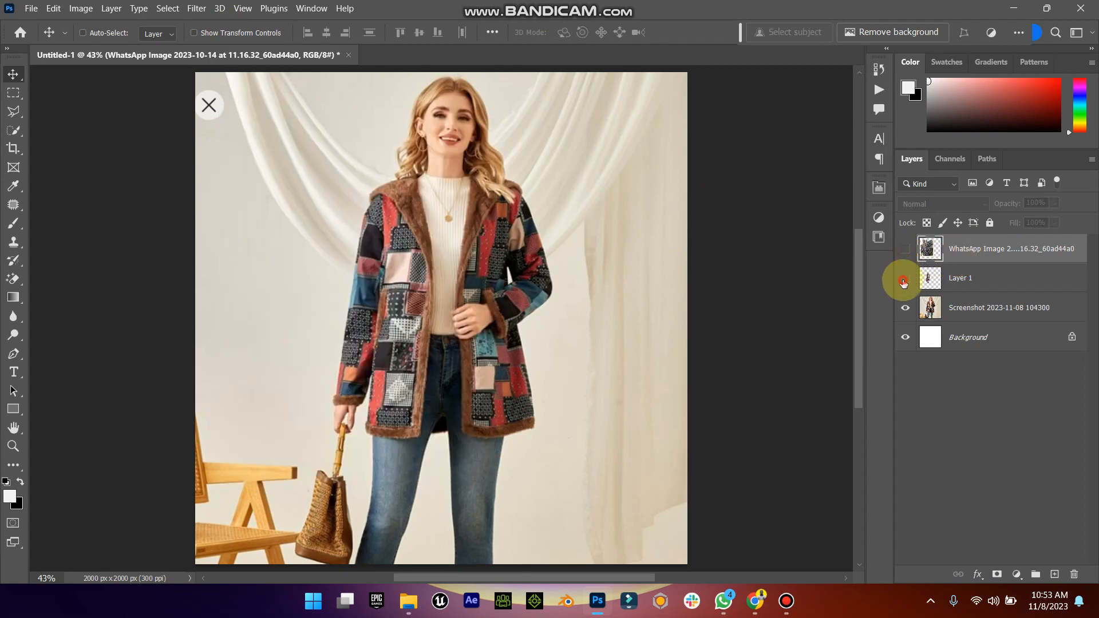
pyautogui.click(905, 307)
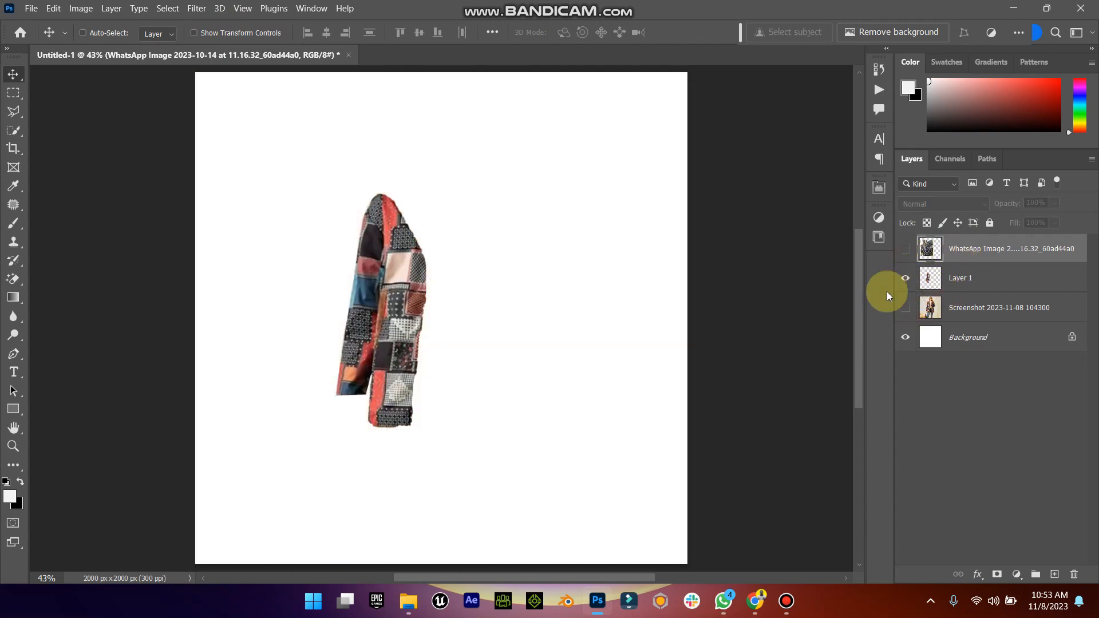
pyautogui.click(904, 248)
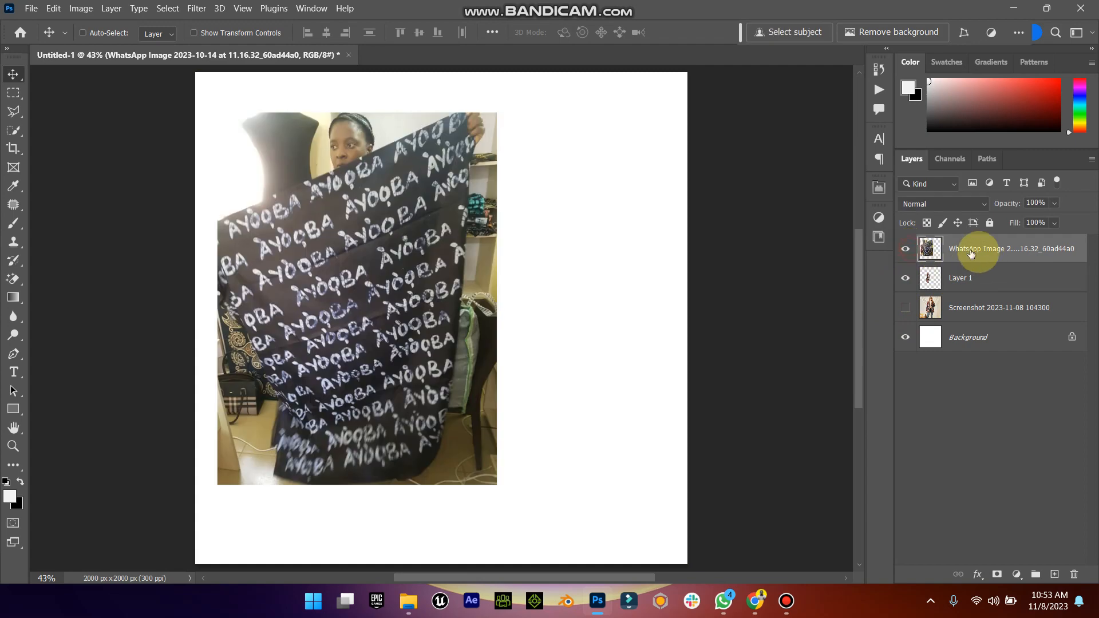
pyautogui.rightClick(992, 254)
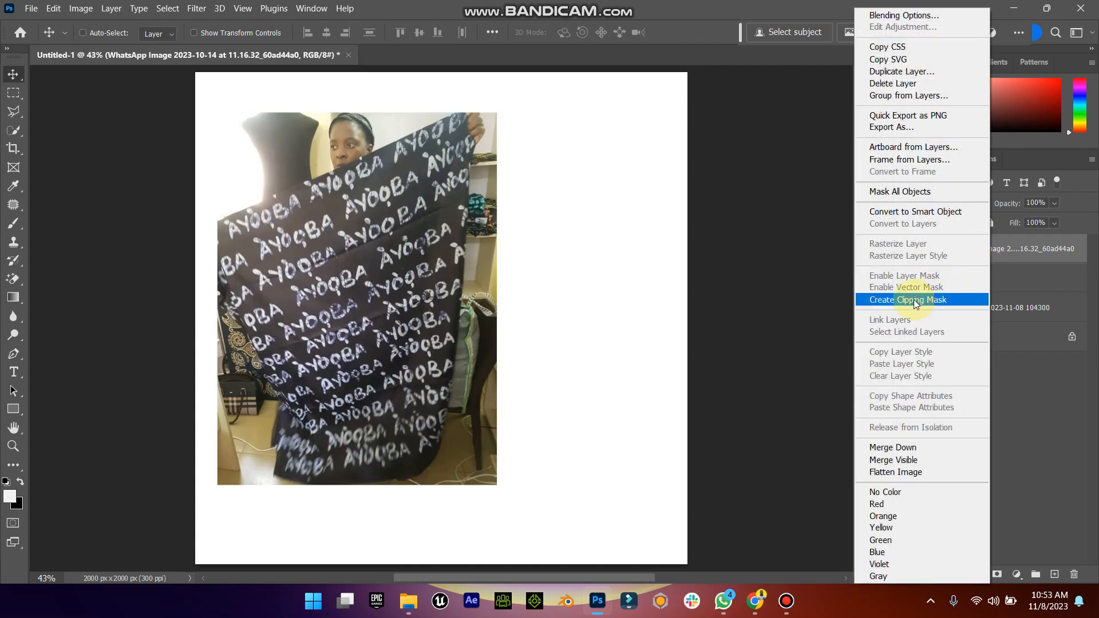
pyautogui.click(913, 300)
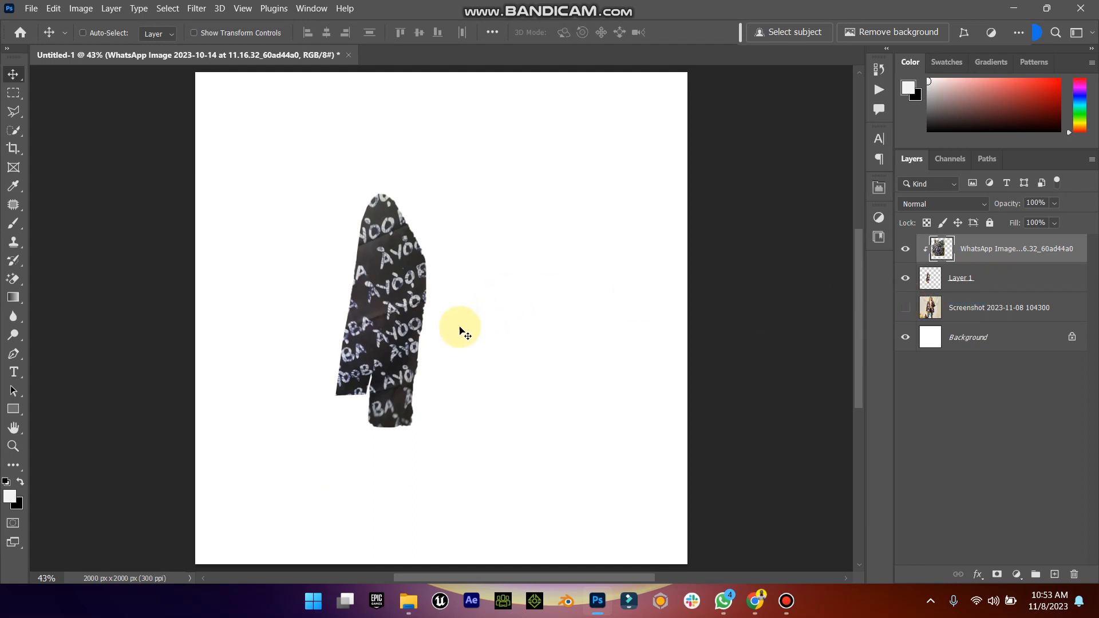
# - Reposition the clipped fabric print within the coat cutout and show the model photo layer again
pyautogui.moveTo(438, 329); pyautogui.dragTo(400, 311)
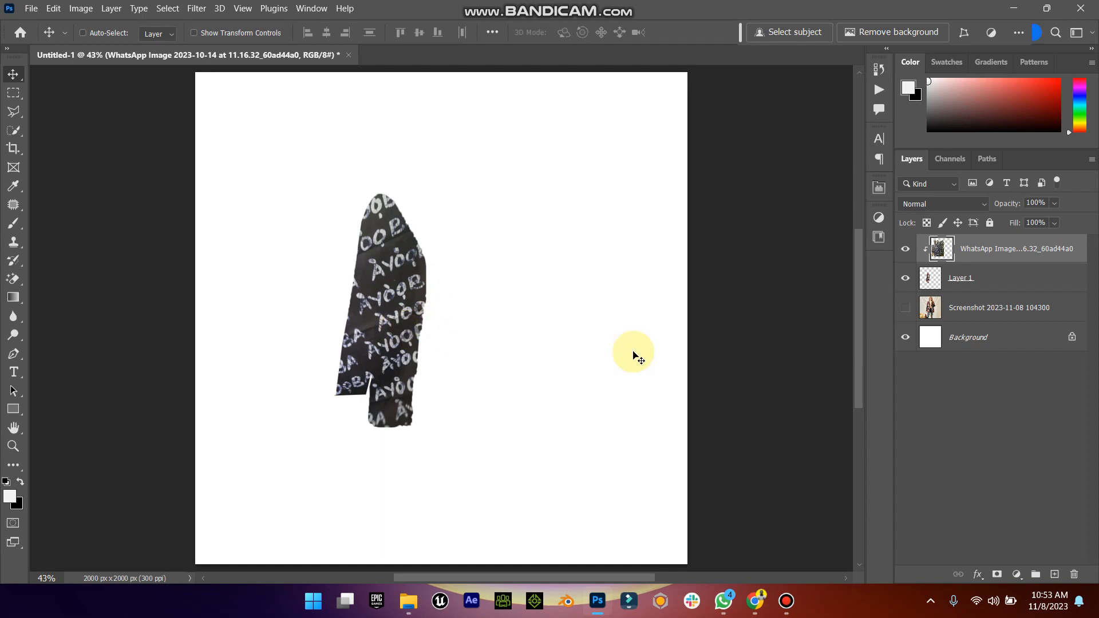
pyautogui.click(903, 312)
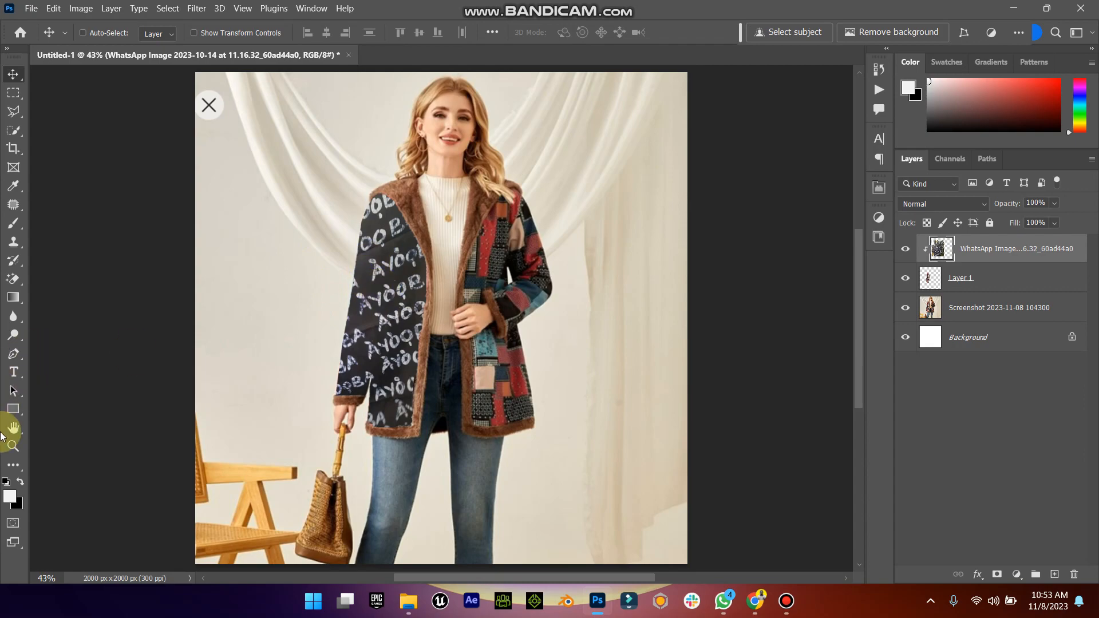
# - Compare the coat with and without the clipped AYOOBA fabric by toggling Layer 1's visibility
pyautogui.click(12, 446)
pyautogui.moveTo(375, 255); pyautogui.dragTo(404, 270)
pyautogui.click(13, 74)
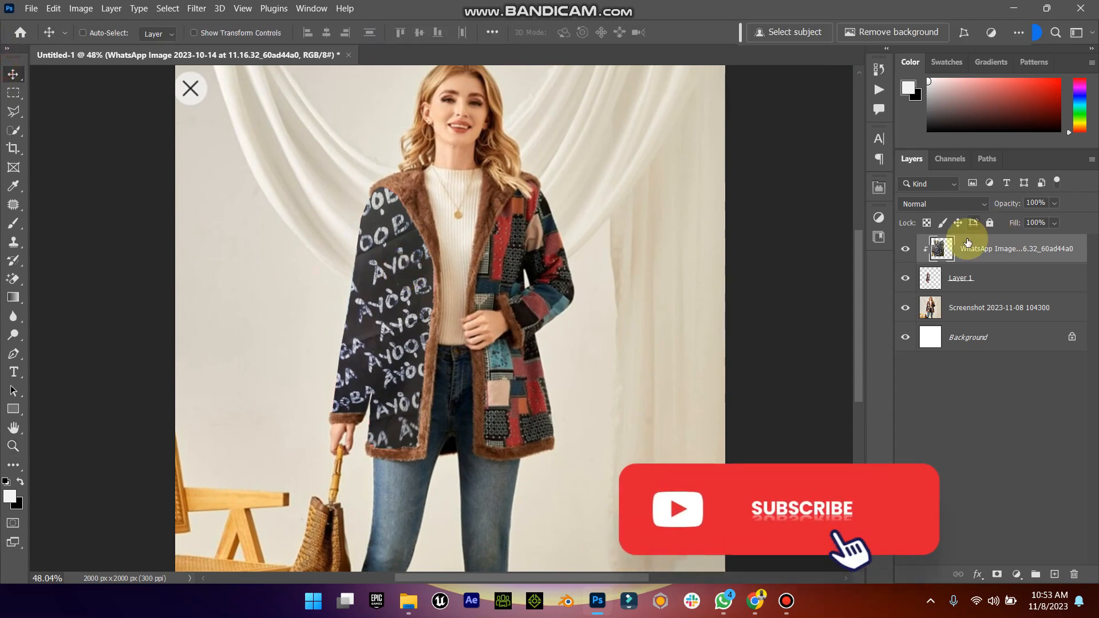
pyautogui.click(906, 279)
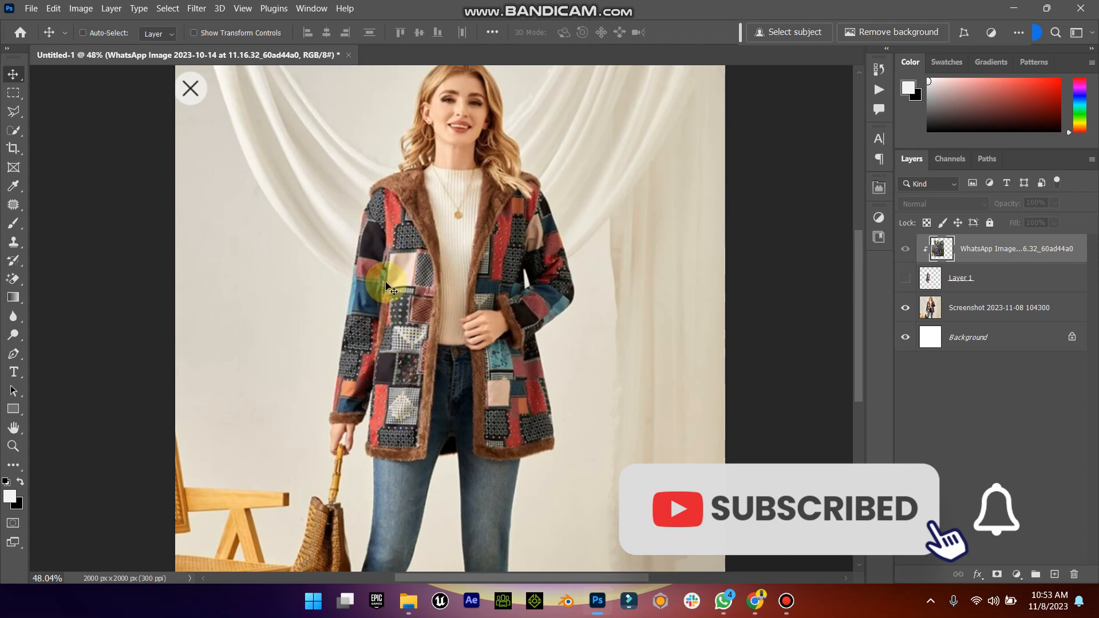
pyautogui.click(904, 278)
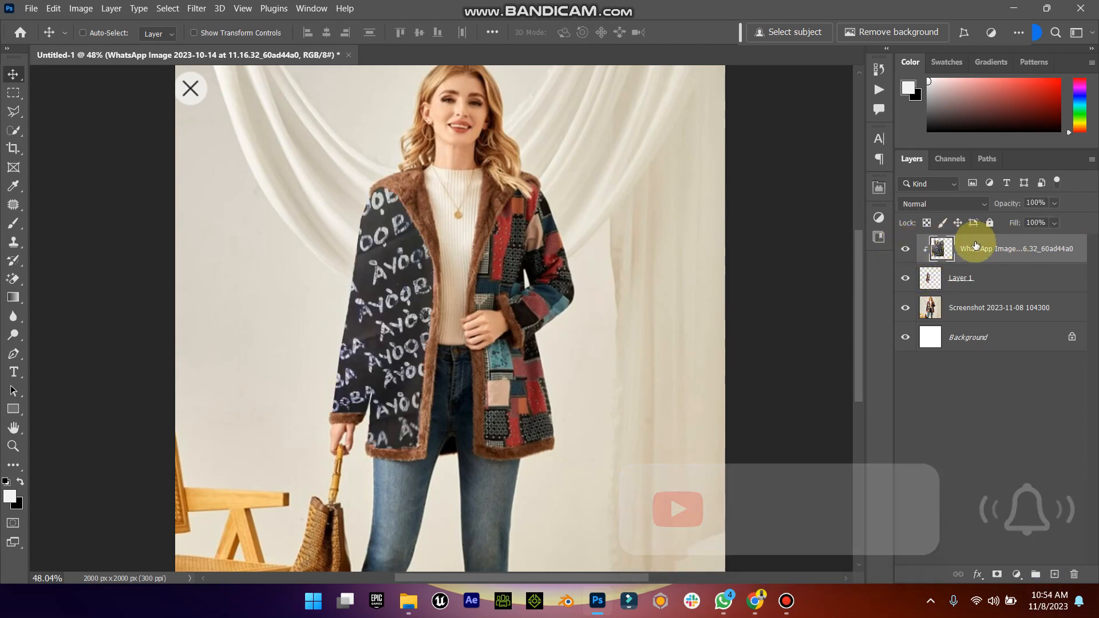
# - Preview the blend modes on the clipped fabric photo layer, keeping it at Normal
pyautogui.click(963, 203)
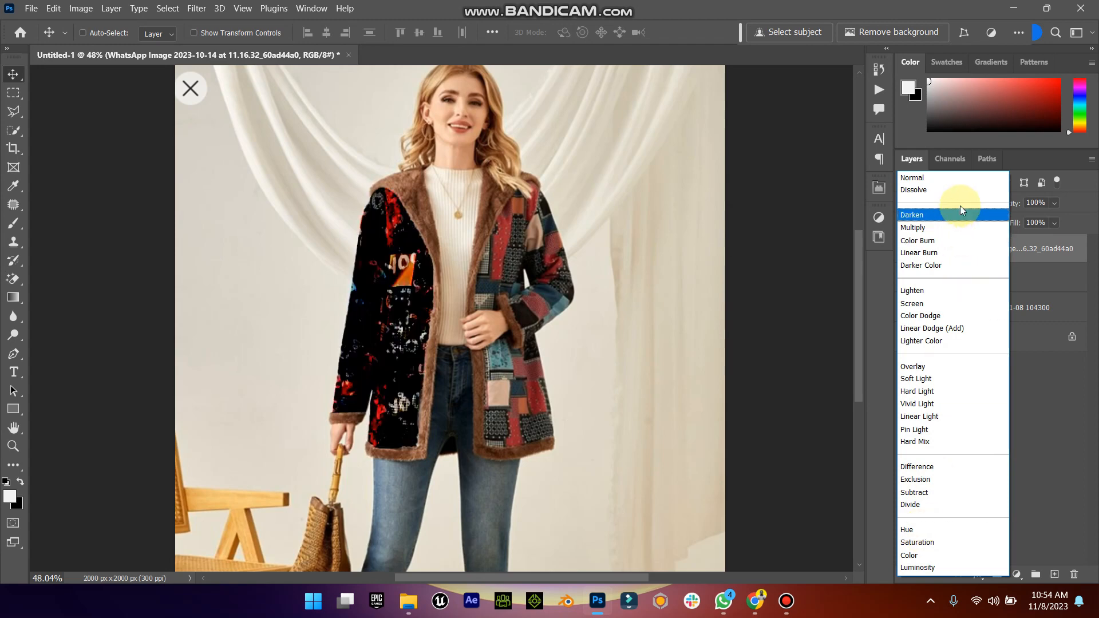
pyautogui.click(941, 178)
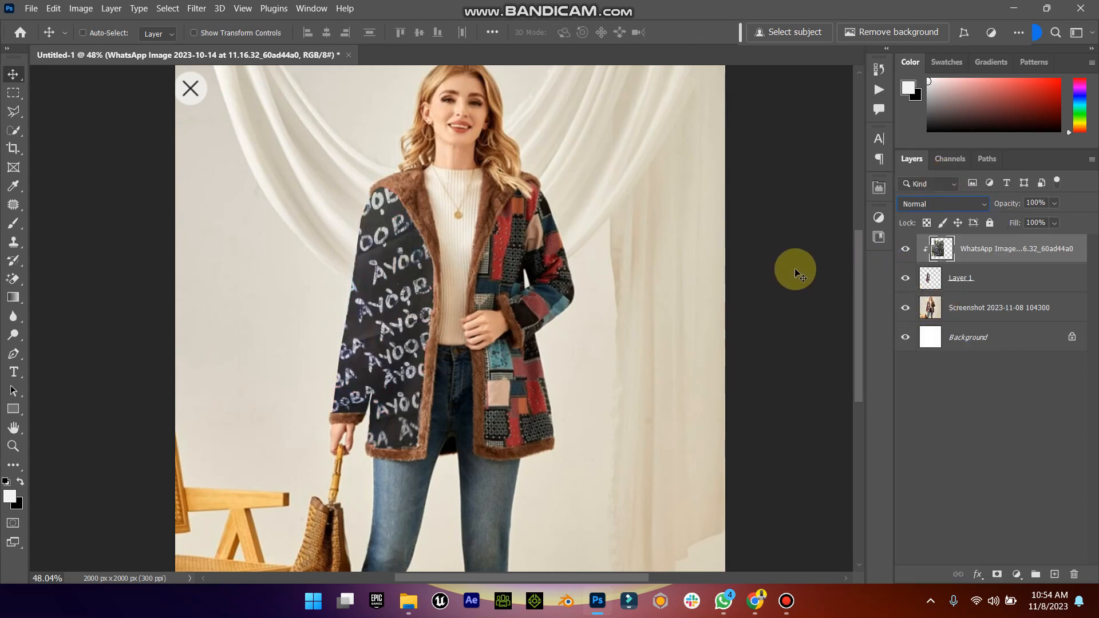
pyautogui.click(1010, 275)
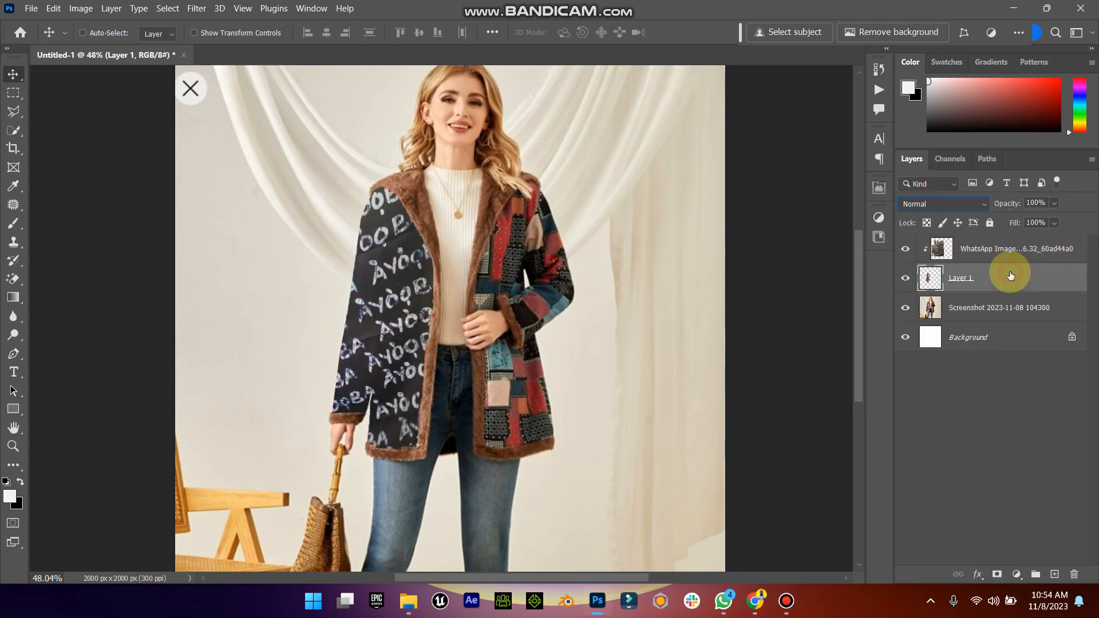
# - Add a new layer named light above the fabric photo and clip it to the coat cutout with a clipping mask
pyautogui.click(1023, 255)
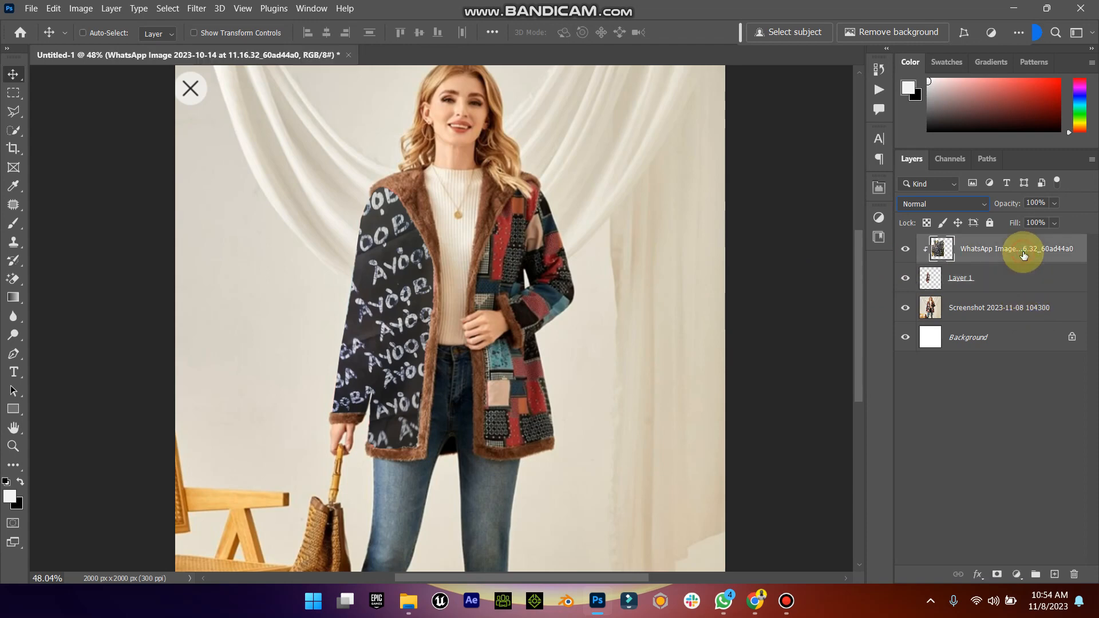
pyautogui.click(1054, 574)
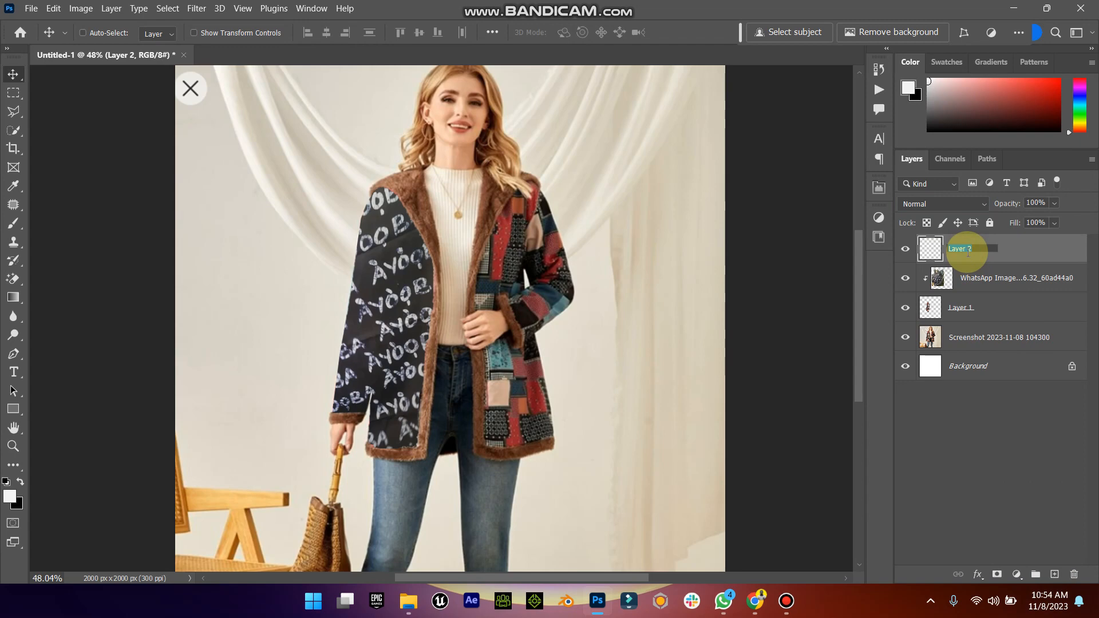
pyautogui.write('light')
pyautogui.press('Return')
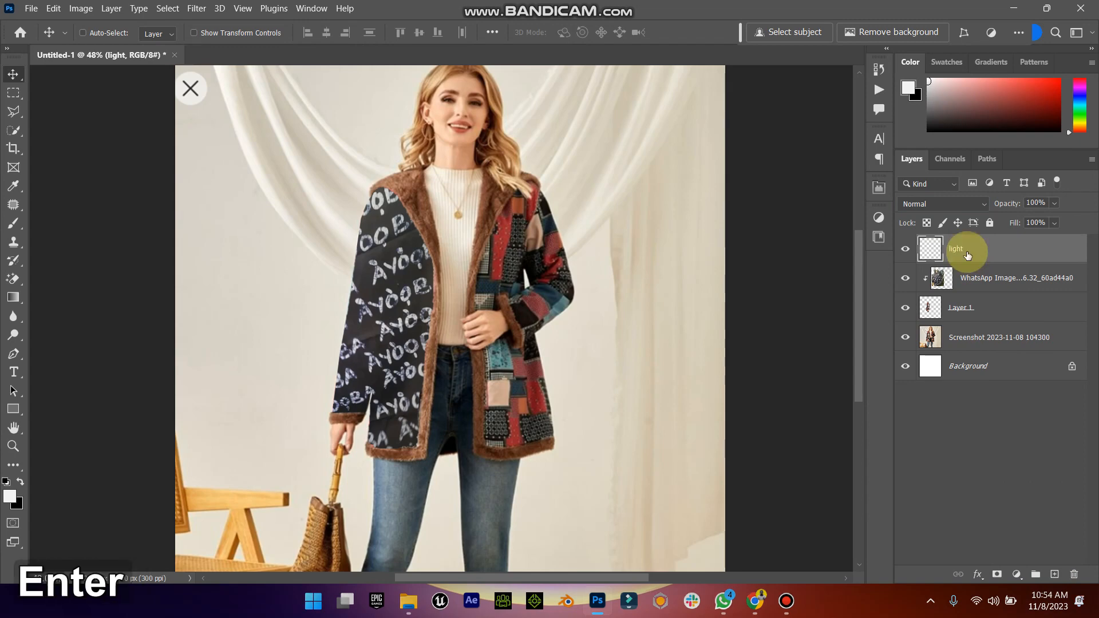
pyautogui.rightClick(966, 254)
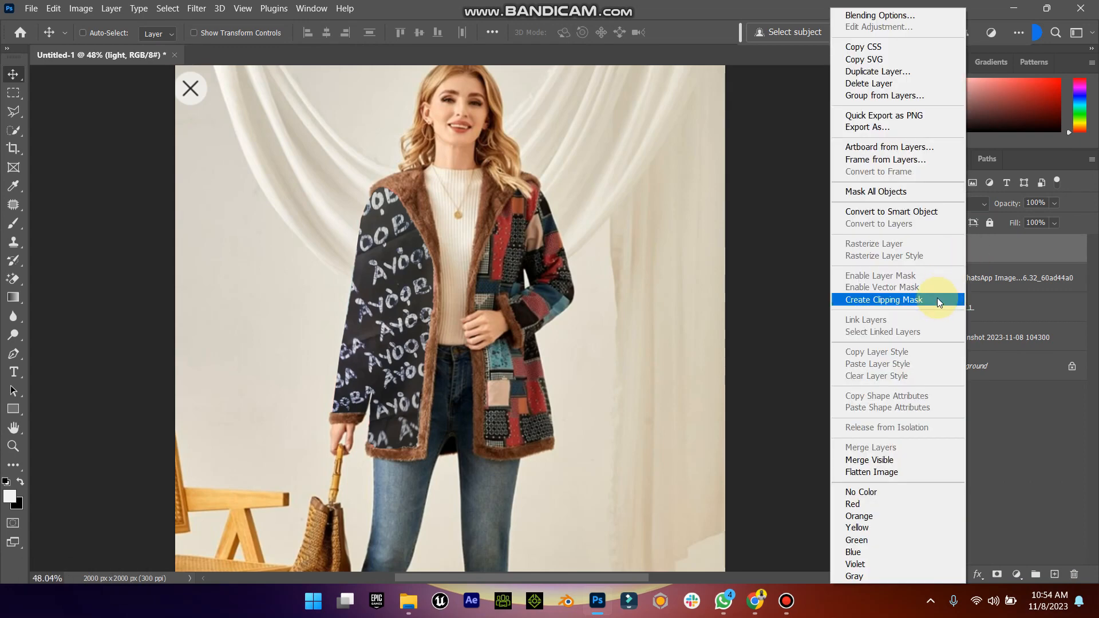
pyautogui.click(935, 298)
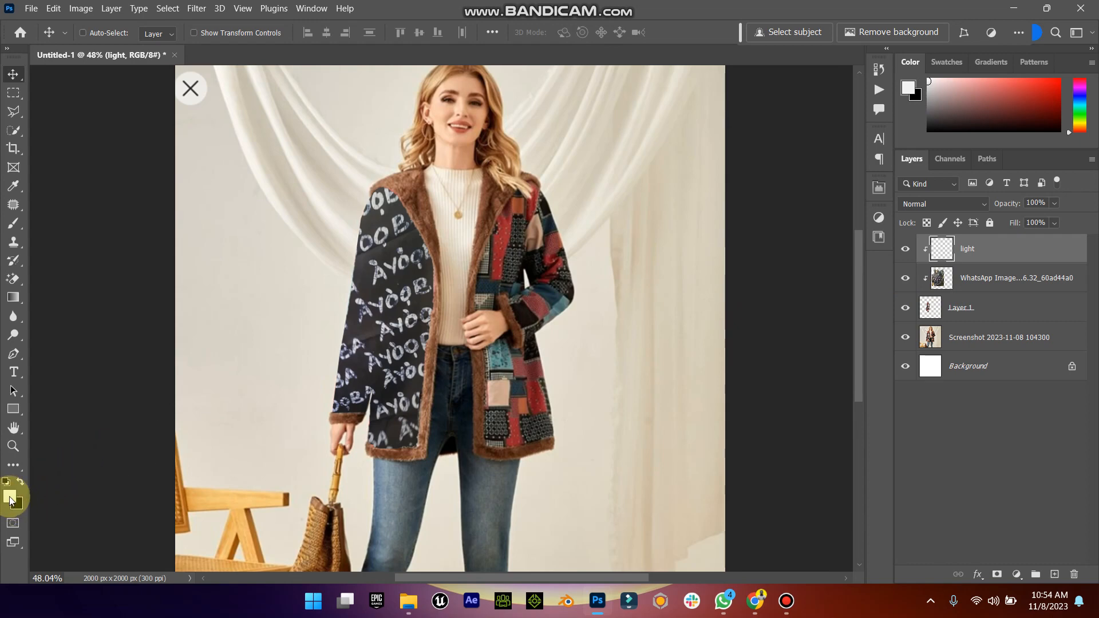
# - Paint soft white highlights with a size 200 brush along the outer edge of the handbag-side sleeve on the light layer
pyautogui.click(13, 223)
pyautogui.moveTo(358, 173); pyautogui.dragTo(303, 326)
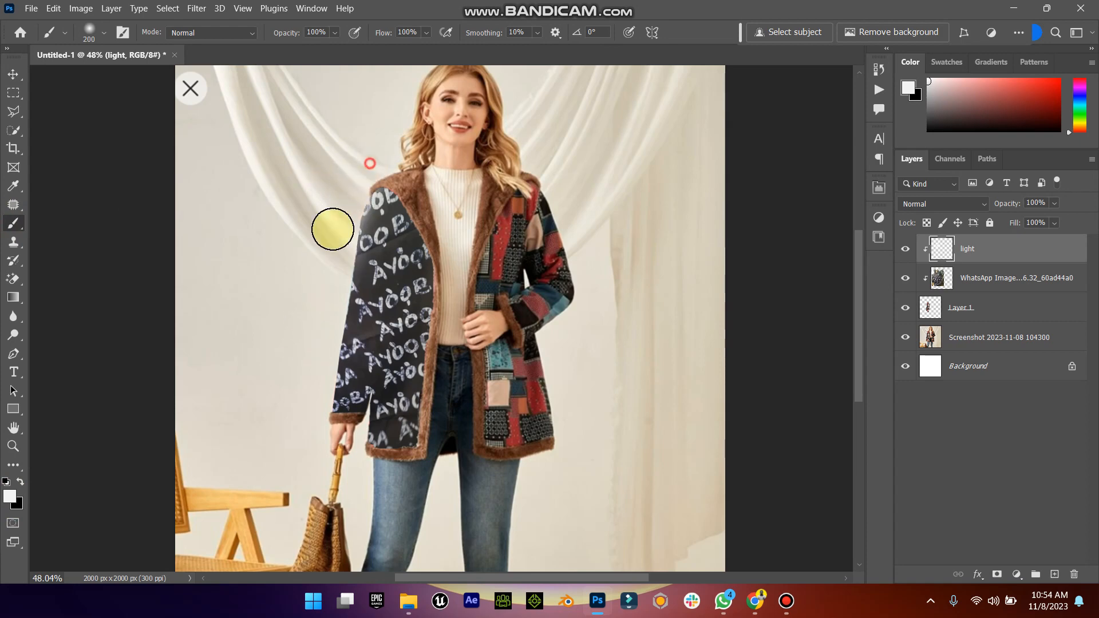
pyautogui.moveTo(332, 229); pyautogui.dragTo(338, 285)
pyautogui.moveTo(339, 234); pyautogui.dragTo(297, 419)
pyautogui.moveTo(331, 276); pyautogui.dragTo(282, 466)
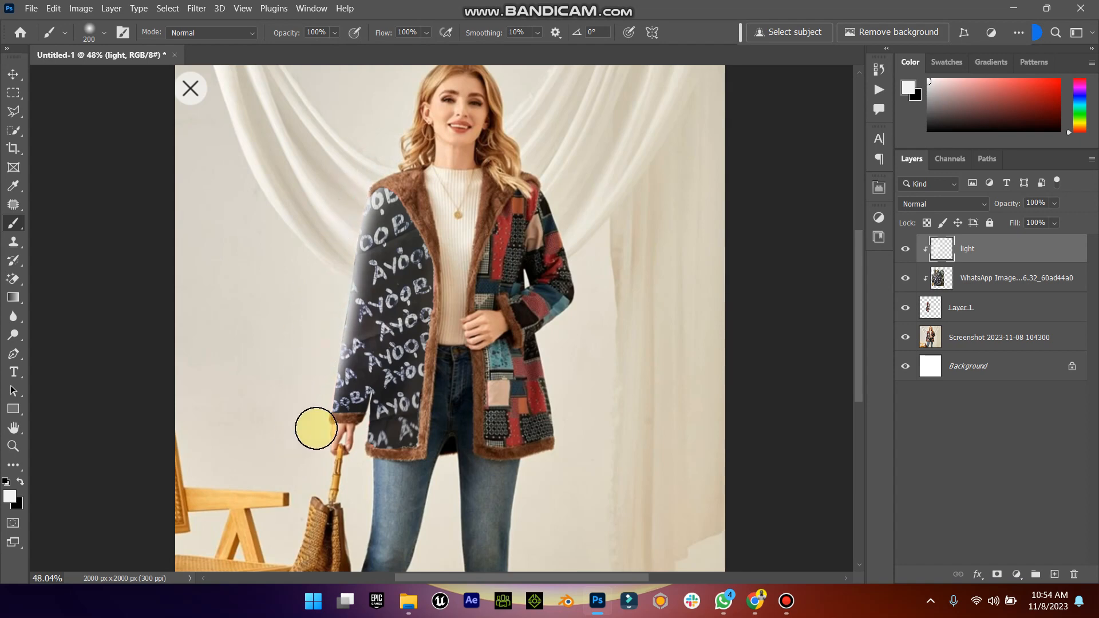
# - Set the light layer's blend mode to Overlay and toggle its visibility to check the highlight effect
pyautogui.click(982, 205)
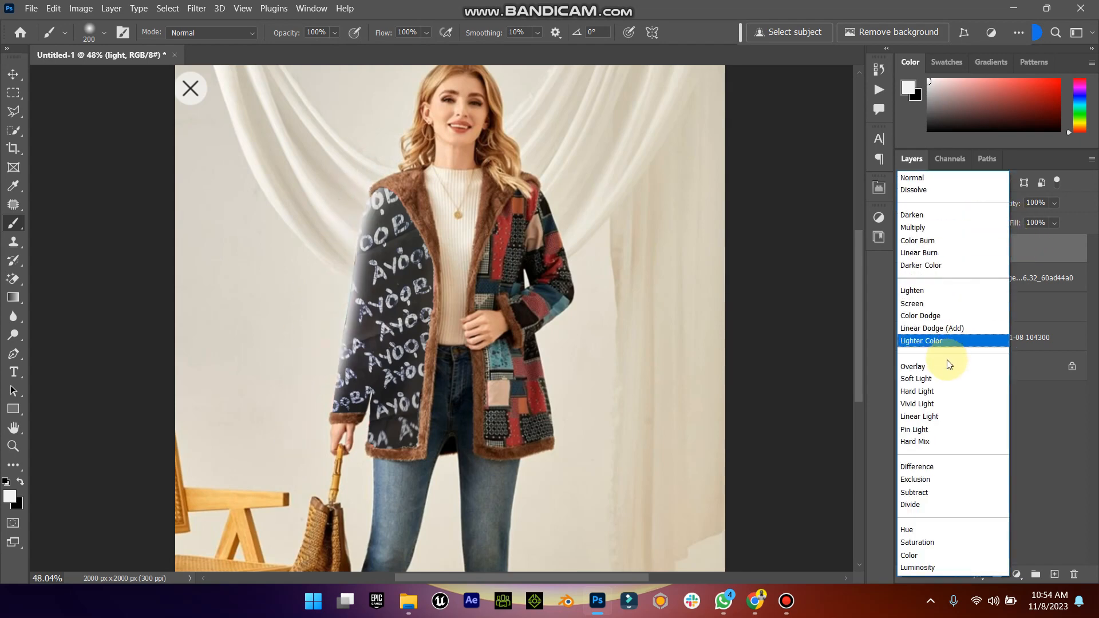
pyautogui.click(913, 367)
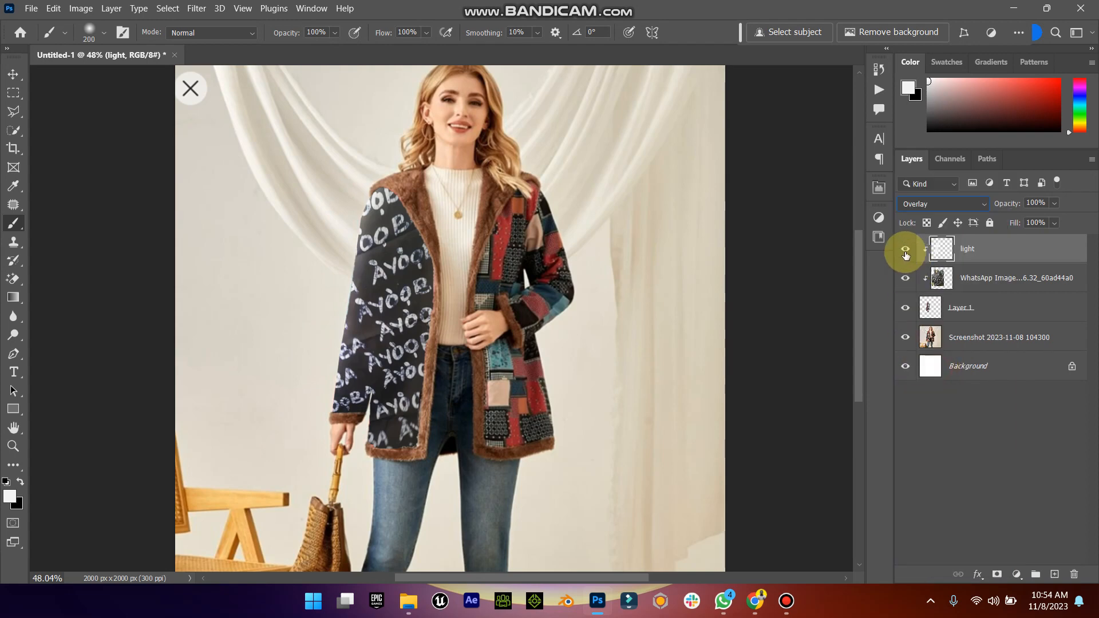
pyautogui.click(905, 251)
pyautogui.click(906, 251)
pyautogui.click(905, 251)
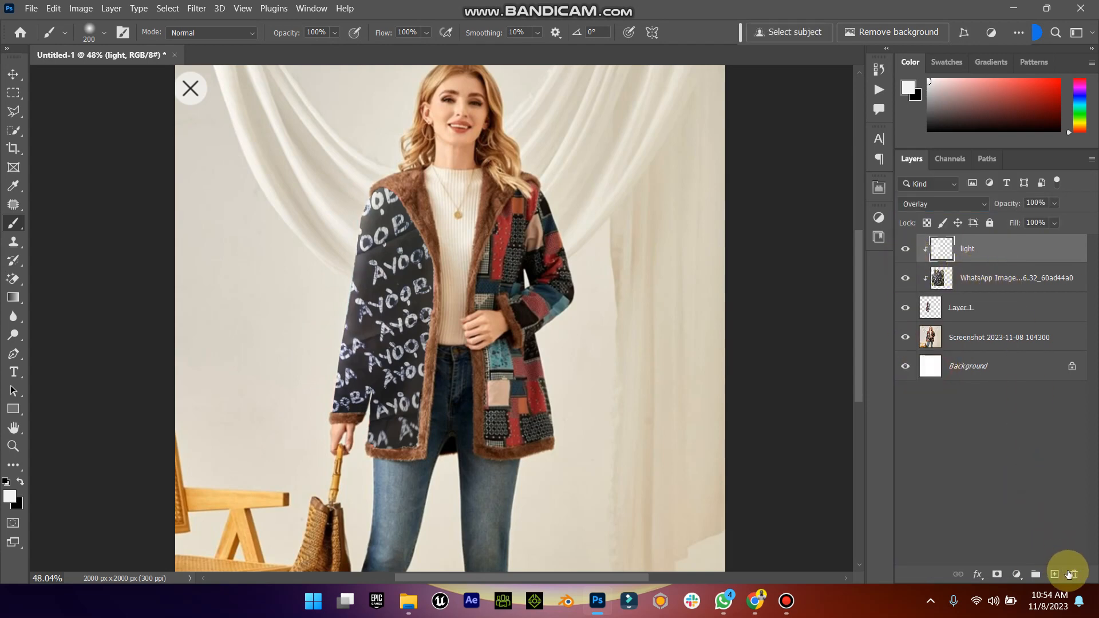
# - Add a new layer named black above the light layer and clip it to the coat cutout with a clipping mask
pyautogui.click(1055, 574)
pyautogui.doubleClick(964, 248)
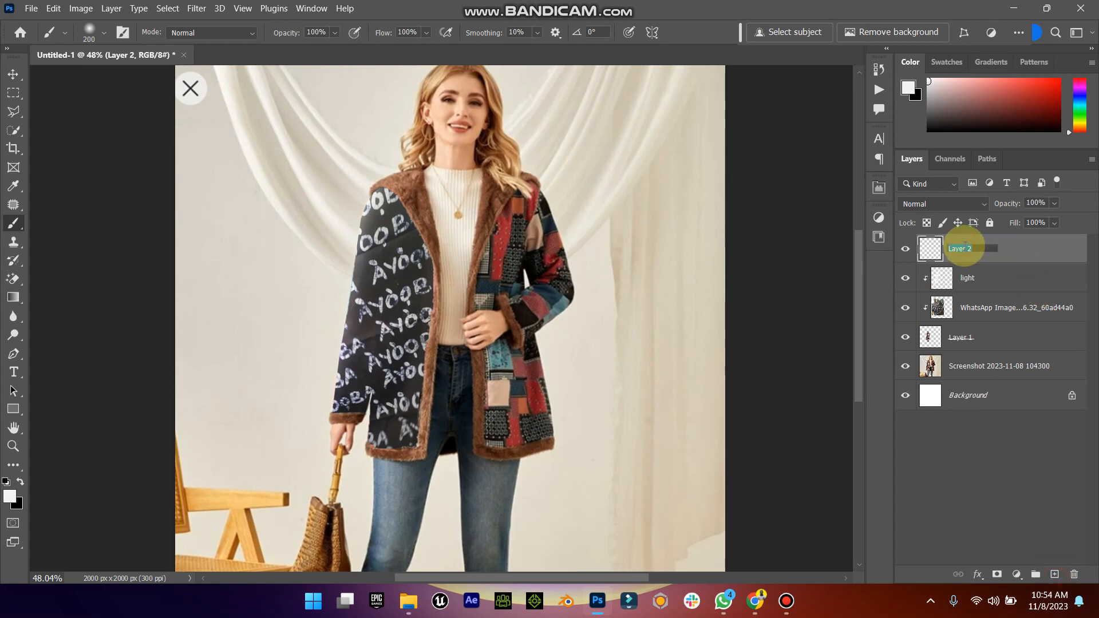
pyautogui.write('blacl')
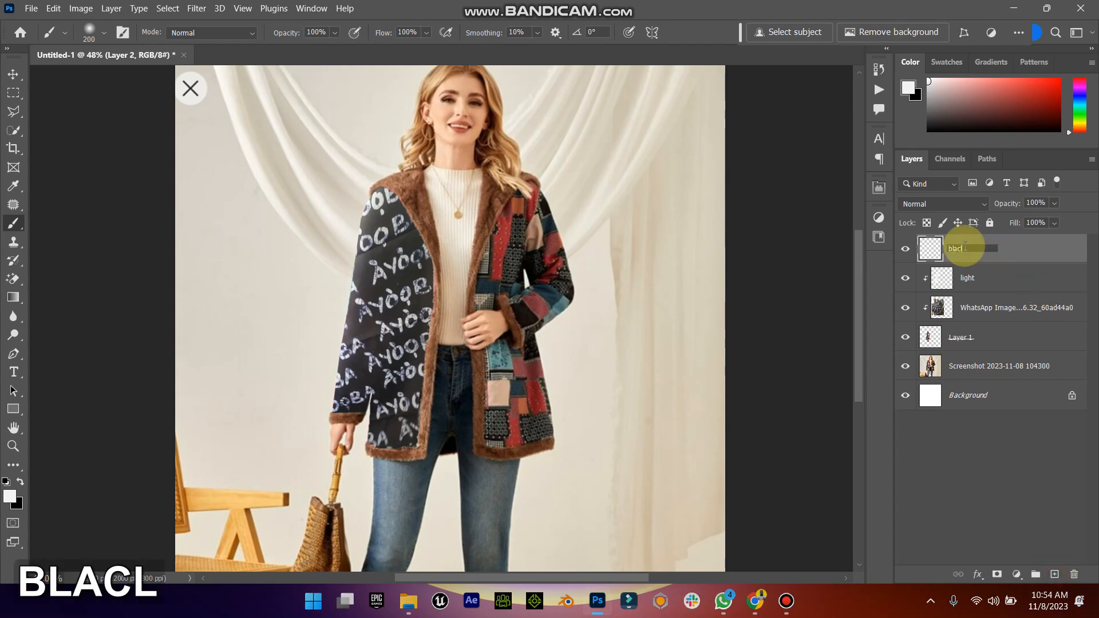
pyautogui.press('BackSpace')
pyautogui.write('k')
pyautogui.press('Return')
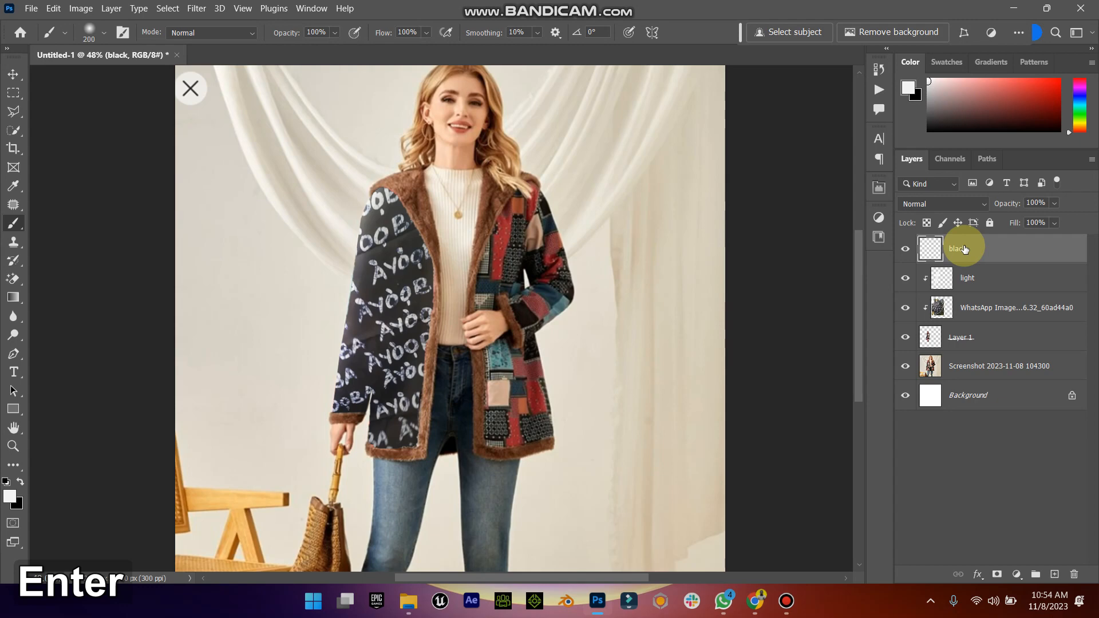
pyautogui.rightClick(965, 249)
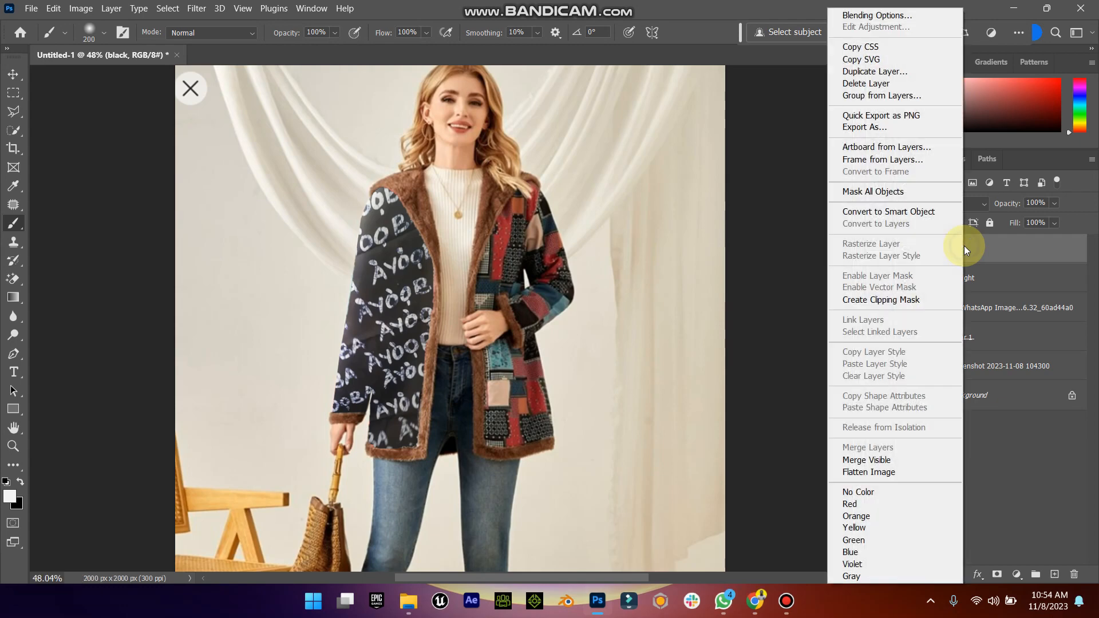
pyautogui.click(916, 297)
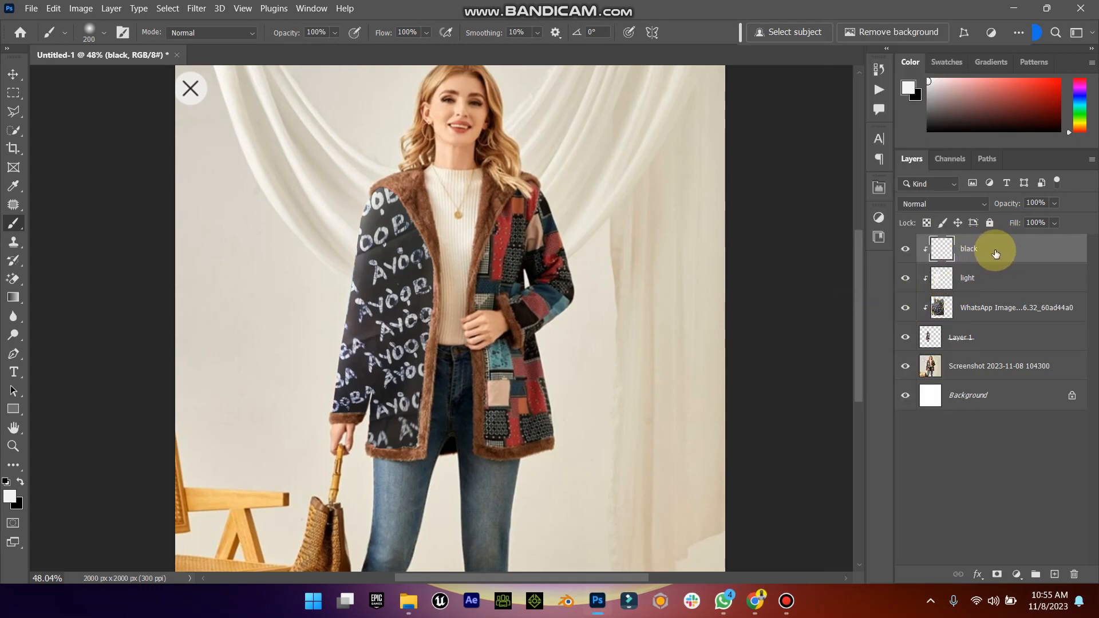
# - Paint black shadows on the black layer along the front panel's edge and the sleeve's inner side, reducing the brush size from 200 to 100
pyautogui.click(20, 484)
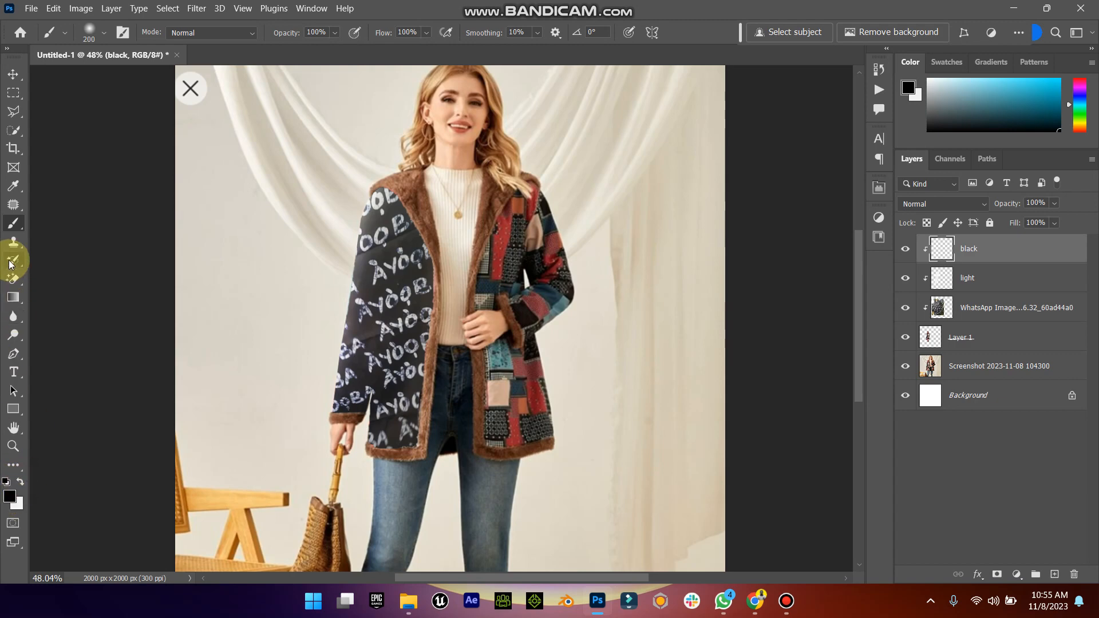
pyautogui.moveTo(481, 259)
pyautogui.mouseDown()
pyautogui.moveTo(447, 277)
pyautogui.moveTo(456, 297)
pyautogui.moveTo(422, 505)
pyautogui.moveTo(429, 463)
pyautogui.moveTo(362, 449)
pyautogui.moveTo(366, 433)
pyautogui.mouseUp()
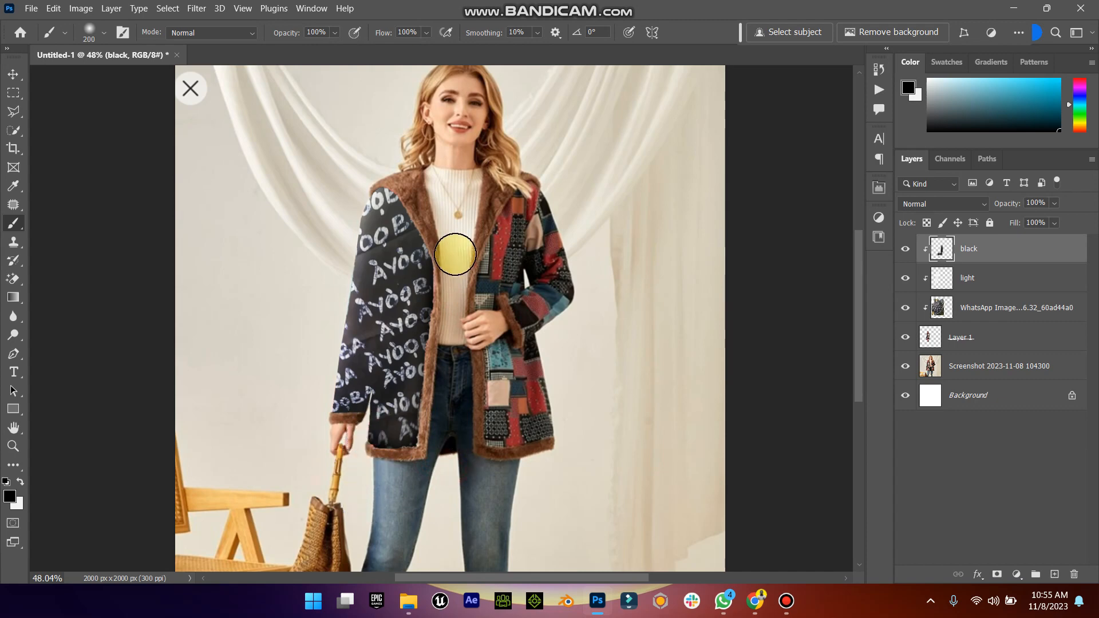
pyautogui.press('[')
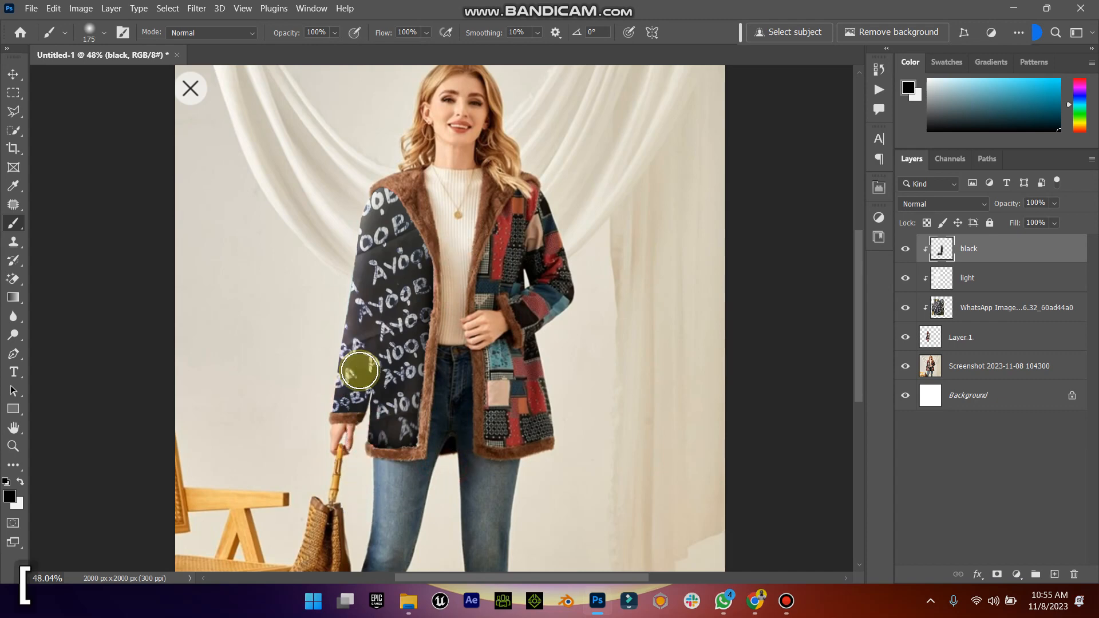
pyautogui.moveTo(363, 400)
pyautogui.mouseDown()
pyautogui.moveTo(385, 351)
pyautogui.moveTo(400, 232)
pyautogui.moveTo(387, 380)
pyautogui.moveTo(363, 404)
pyautogui.moveTo(363, 485)
pyautogui.moveTo(428, 354)
pyautogui.moveTo(429, 294)
pyautogui.moveTo(405, 221)
pyautogui.moveTo(400, 385)
pyautogui.moveTo(353, 449)
pyautogui.moveTo(444, 478)
pyautogui.moveTo(444, 441)
pyautogui.moveTo(377, 316)
pyautogui.moveTo(358, 400)
pyautogui.moveTo(373, 422)
pyautogui.moveTo(331, 454)
pyautogui.mouseUp()
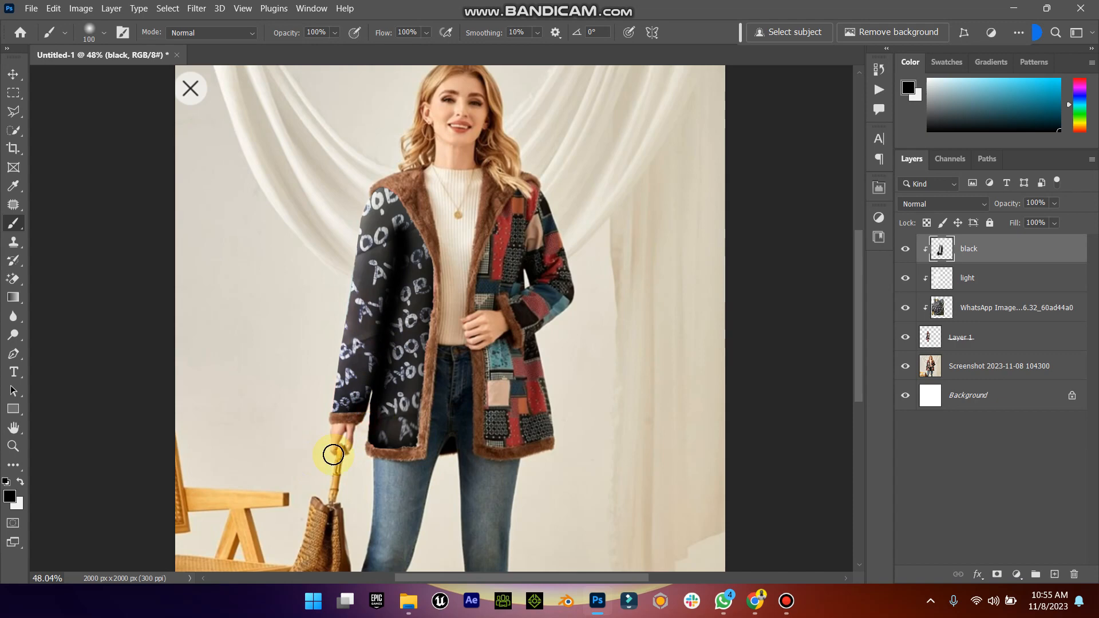
# - Set the black layer's blend mode to Soft Light and toggle its visibility to check the shadow effect on the coat
pyautogui.click(979, 205)
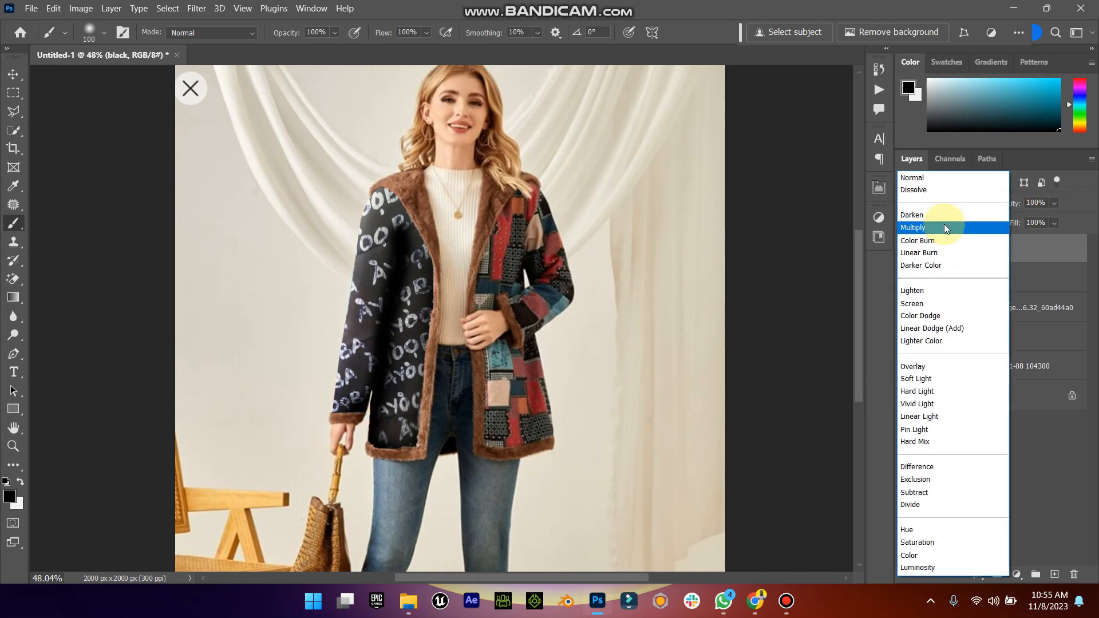
pyautogui.click(935, 379)
pyautogui.click(904, 249)
pyautogui.click(904, 249)
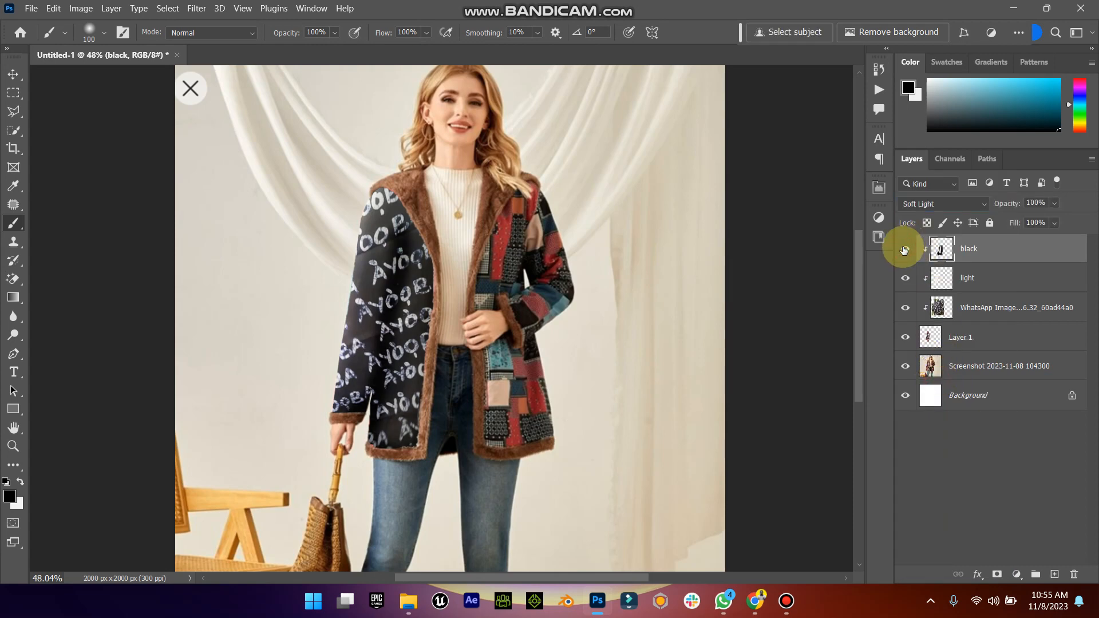
pyautogui.click(14, 445)
pyautogui.moveTo(368, 332); pyautogui.dragTo(343, 337)
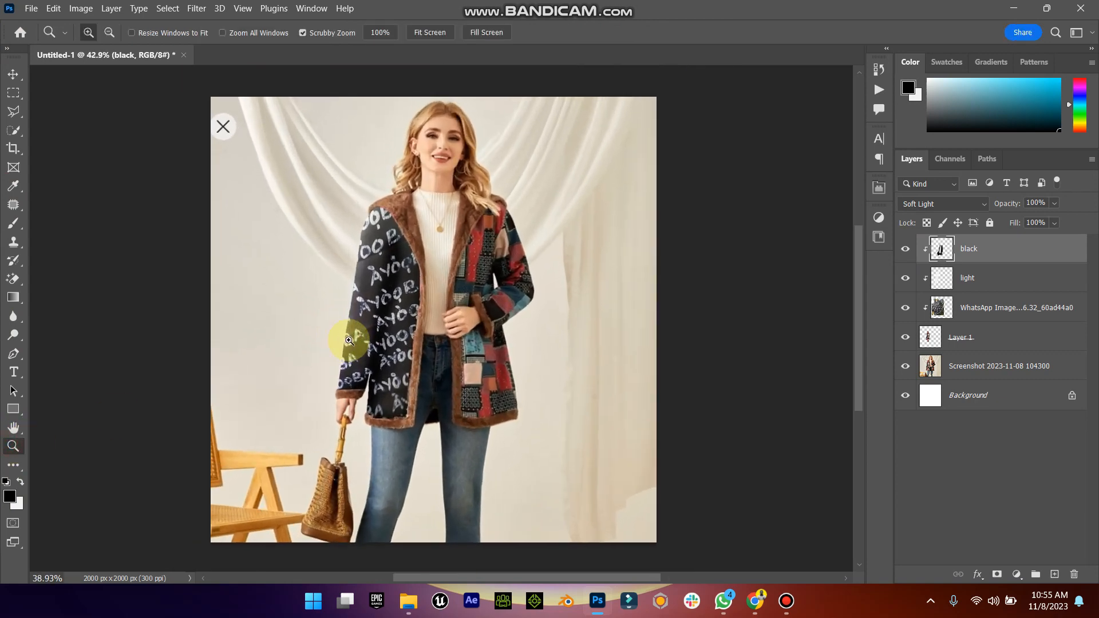
pyautogui.click(13, 75)
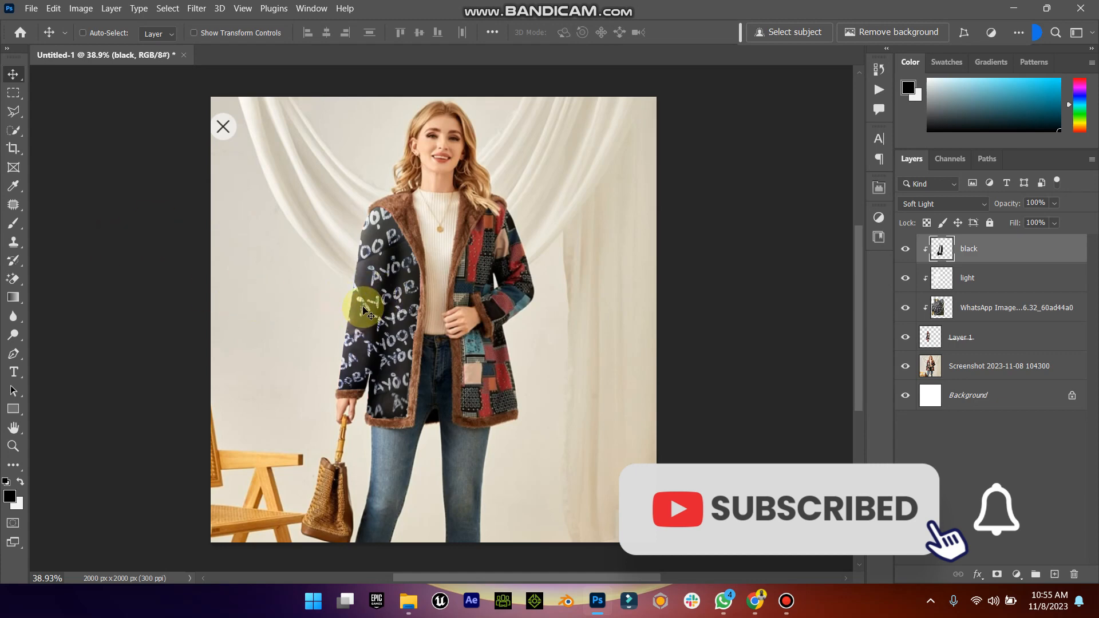
# - Start saving a JPEG copy of the document to the Desktop and open its file name for editing
pyautogui.click(31, 8)
pyautogui.click(124, 190)
pyautogui.click(160, 286)
pyautogui.click(136, 401)
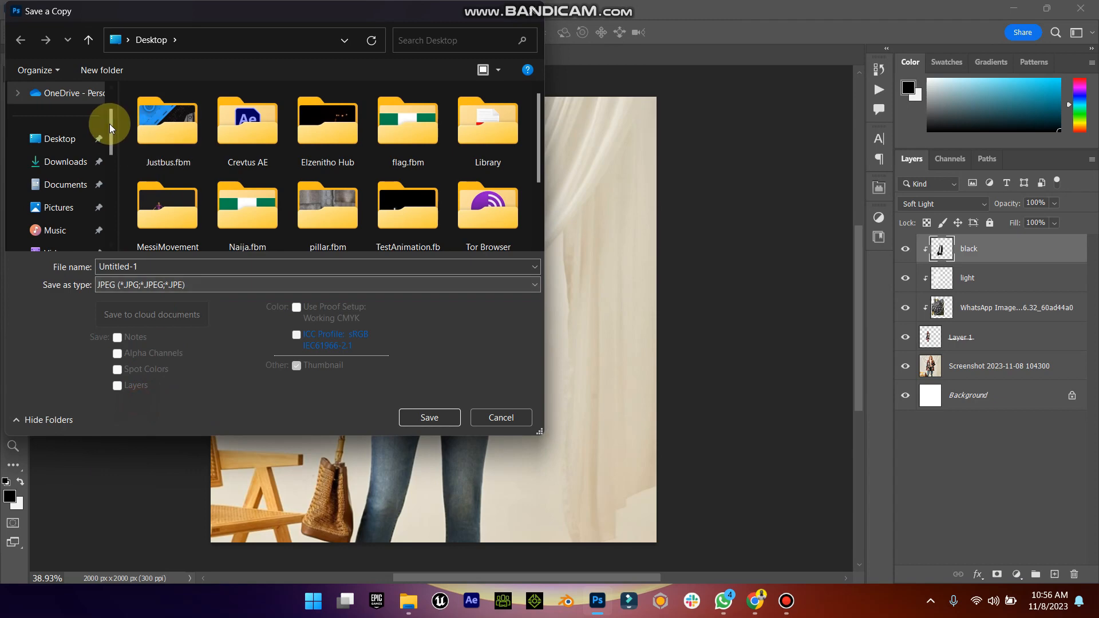
pyautogui.click(65, 139)
pyautogui.doubleClick(147, 267)
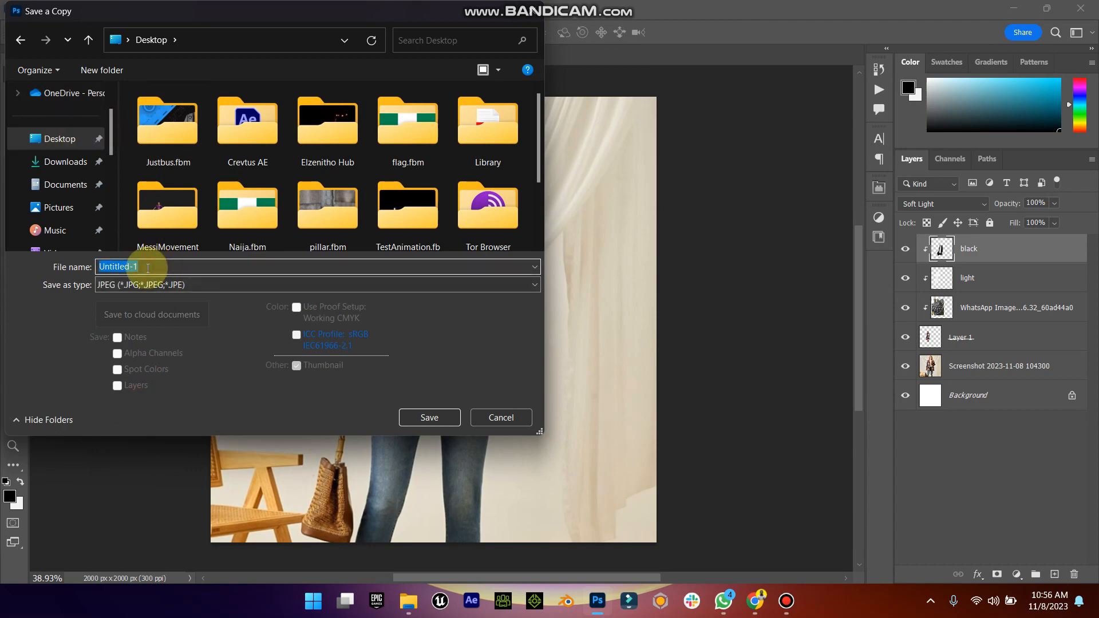